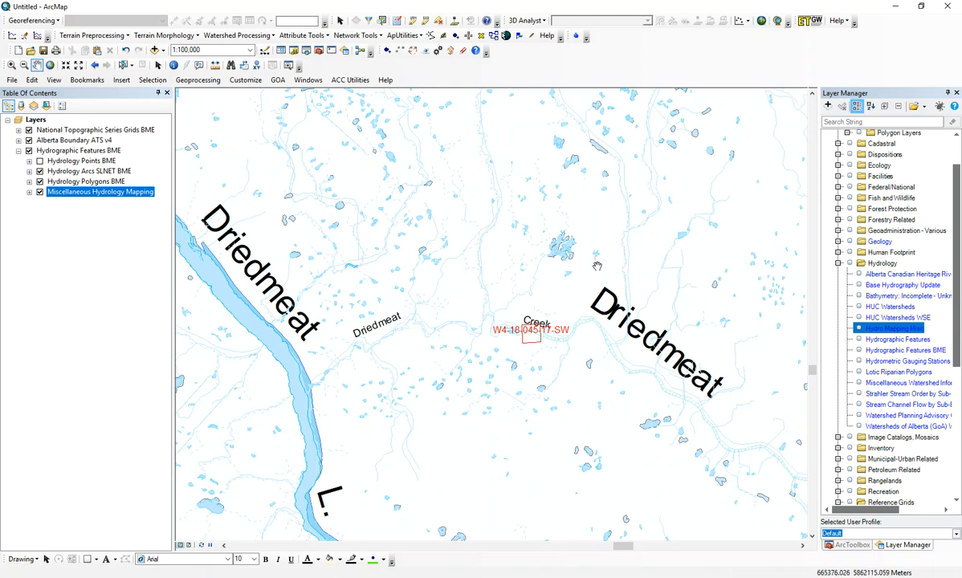
Step: Select the National Topographic Series Grids BME layer and activate the Identify tool
{"action": "left_click", "coordinate": [61, 129]}
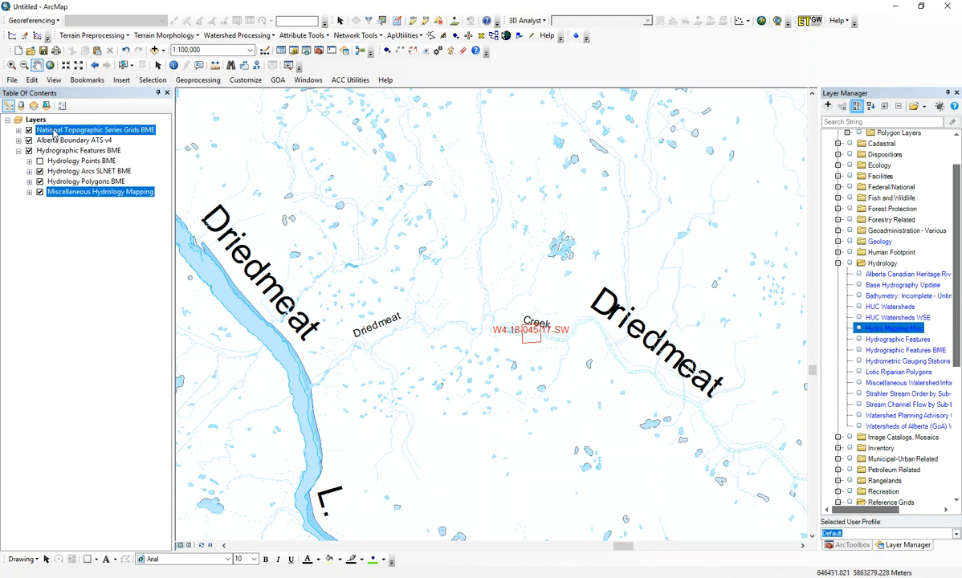
{"action": "left_click", "coordinate": [174, 67]}
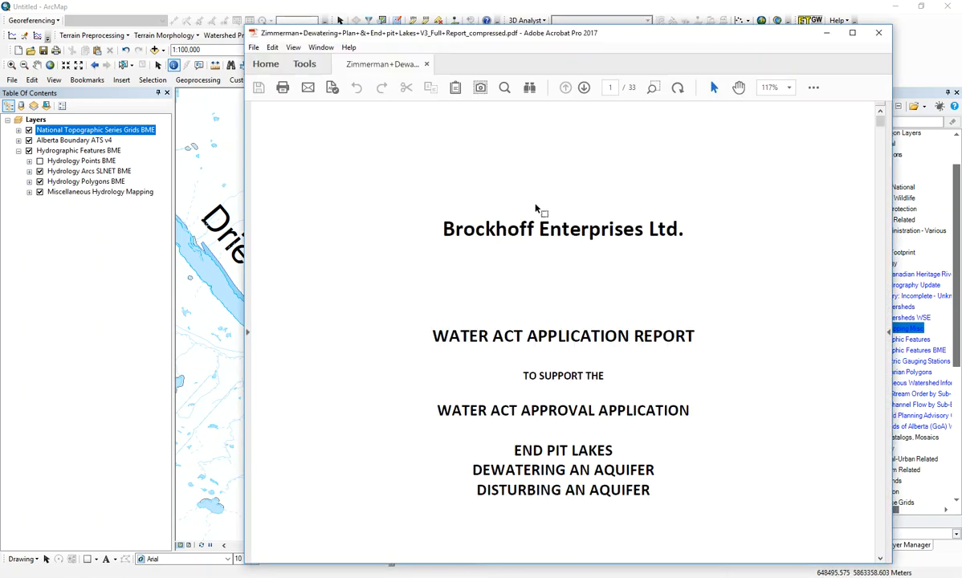
Step: Review the catchment and waterbody areas for End Pit Lake 1 in Table 3 of the Water Act application report PDF
{"action": "left_click_drag", "start_coordinate": [881, 119], "coordinate": [884, 203]}
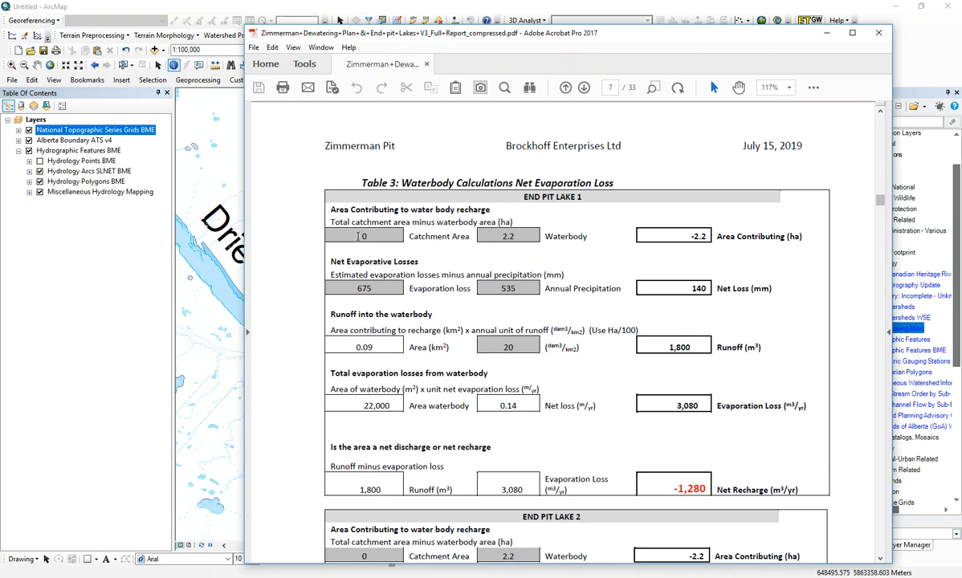
{"action": "left_click_drag", "start_coordinate": [349, 236], "coordinate": [498, 237]}
{"action": "left_click", "coordinate": [827, 37]}
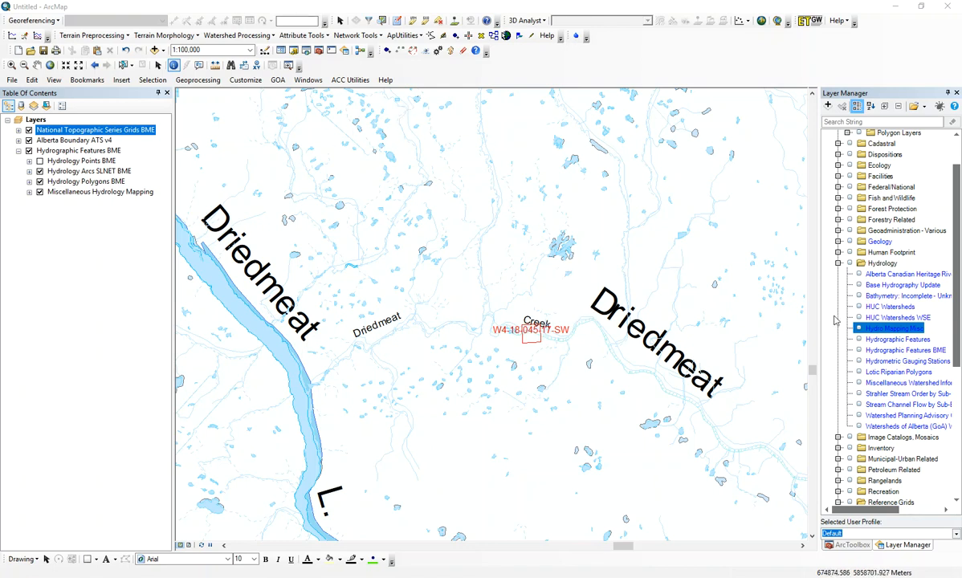
Step: Identify the NTS 1:50K grid sheet that covers the area around quarter section W4-18-045-17-SW
{"action": "left_click", "coordinate": [484, 285]}
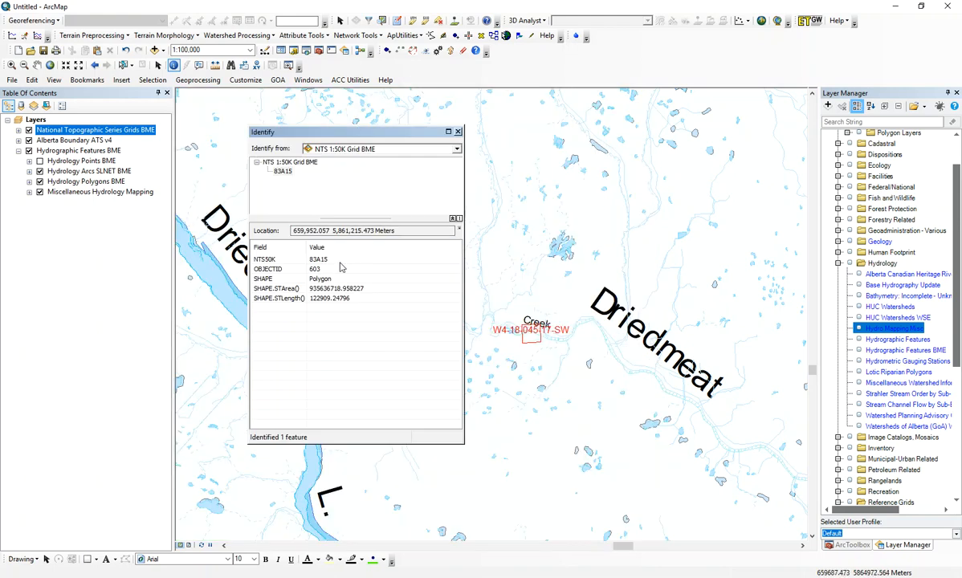
{"action": "left_click", "coordinate": [493, 295]}
{"action": "left_click", "coordinate": [458, 132]}
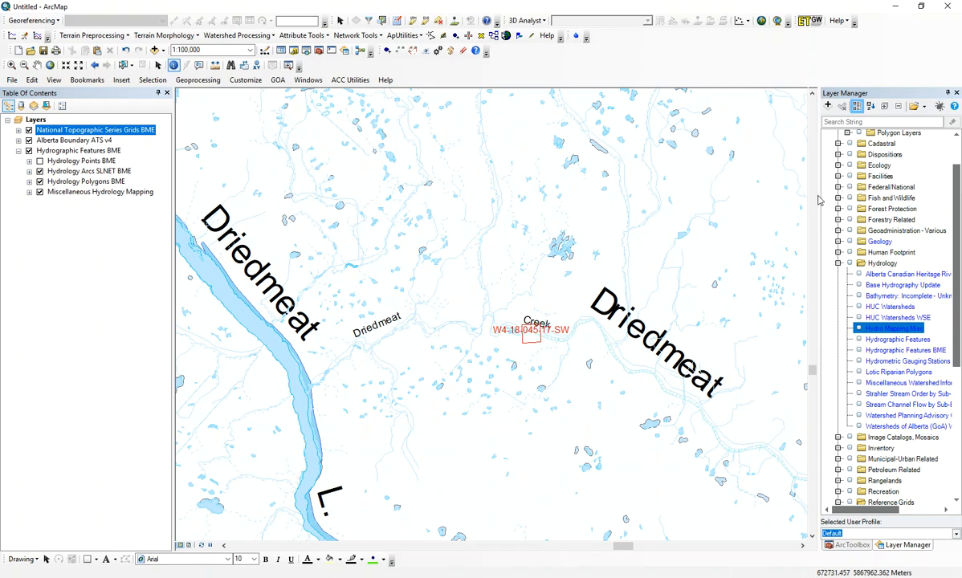
Step: Add the raster 083a15_1_2.tif from the catalog's NTS 83A15 folder to the map, beneath the hydrography layers
{"action": "left_click_drag", "start_coordinate": [820, 200], "coordinate": [771, 187]}
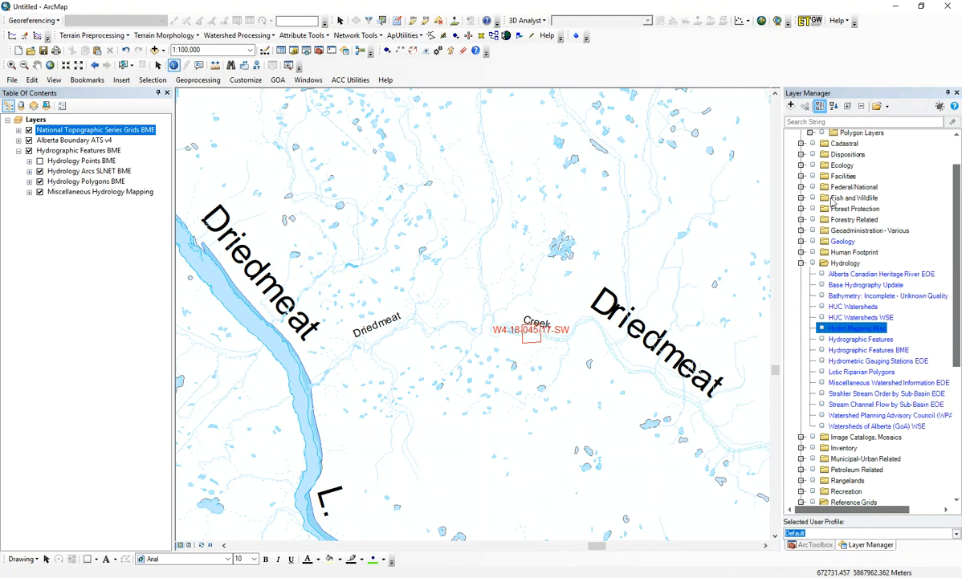
{"action": "scroll", "coordinate": [932, 230], "scroll_direction": "up", "scroll_amount": 2}
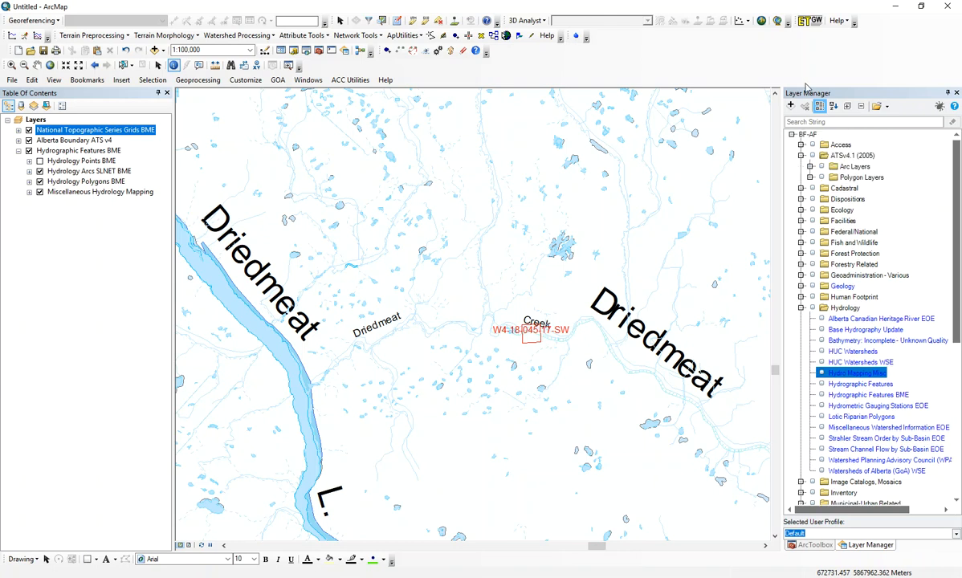
{"action": "left_click", "coordinate": [294, 50]}
{"action": "scroll", "coordinate": [692, 381], "scroll_direction": "up", "scroll_amount": 7}
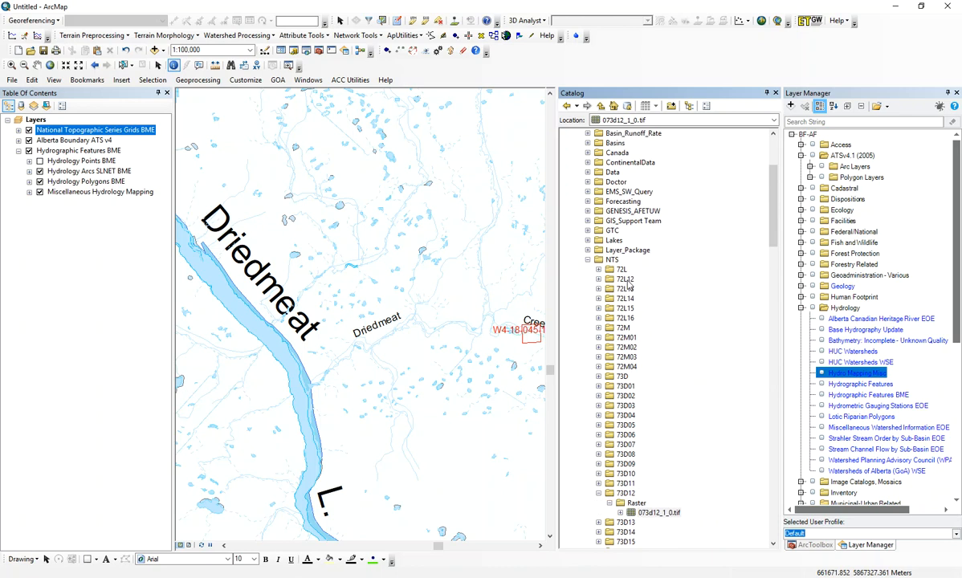
{"action": "scroll", "coordinate": [619, 329], "scroll_direction": "down", "scroll_amount": 15}
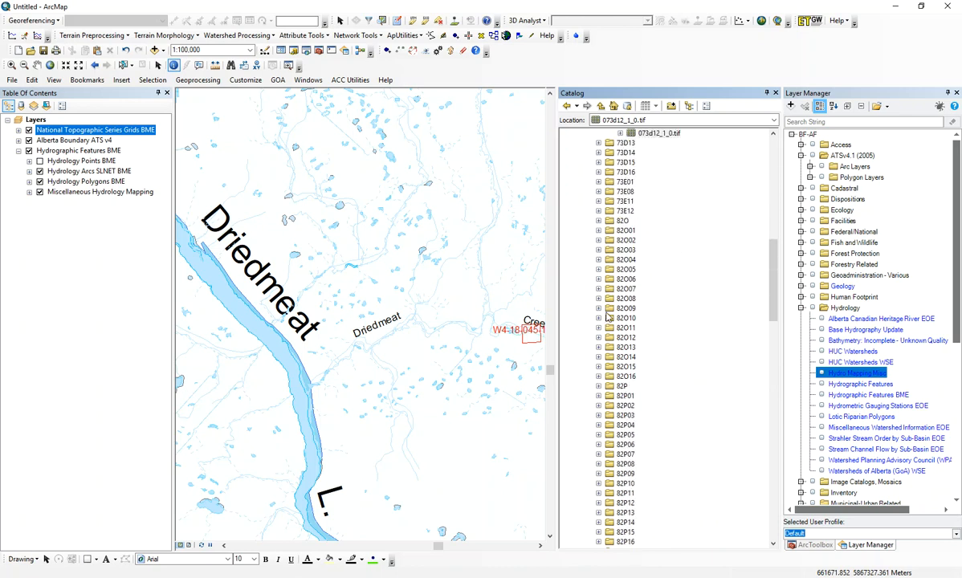
{"action": "scroll", "coordinate": [610, 318], "scroll_direction": "down", "scroll_amount": 4}
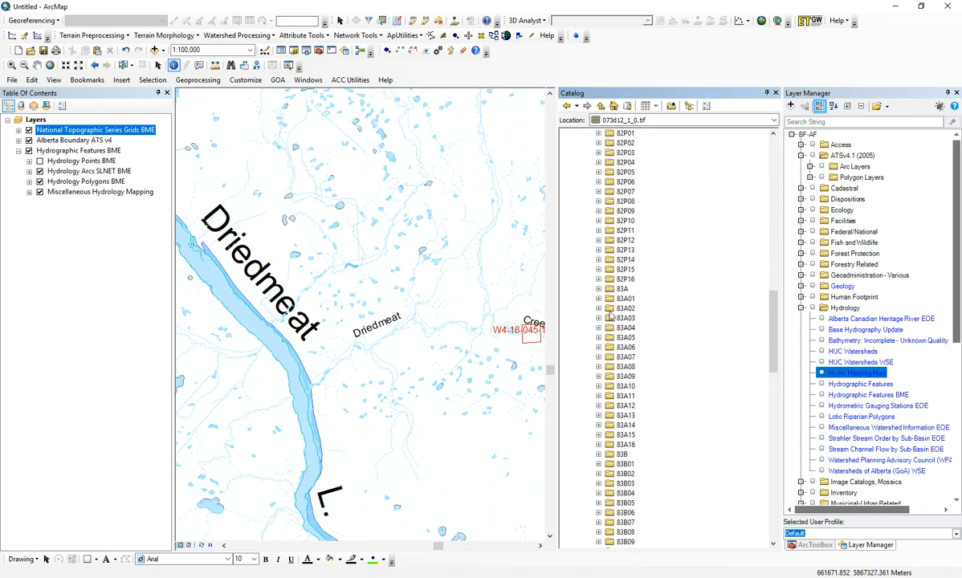
{"action": "left_click", "coordinate": [598, 435]}
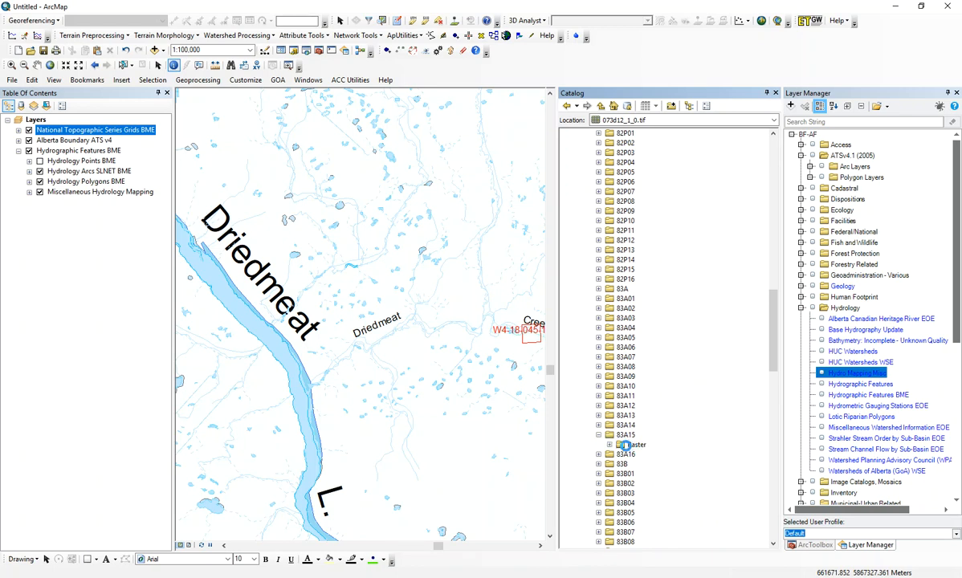
{"action": "mouse_move", "coordinate": [642, 457]}
{"action": "left_mouse_down"}
{"action": "mouse_move", "coordinate": [50, 197]}
{"action": "mouse_move", "coordinate": [47, 229]}
{"action": "mouse_move", "coordinate": [18, 221]}
{"action": "mouse_move", "coordinate": [12, 201]}
{"action": "mouse_move", "coordinate": [34, 199]}
{"action": "left_mouse_up"}
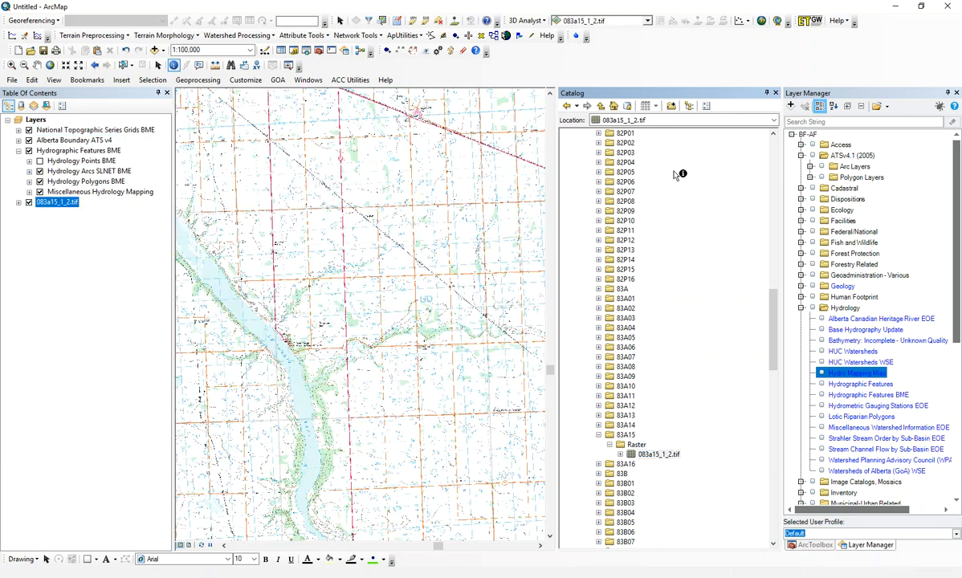
{"action": "left_click", "coordinate": [776, 93]}
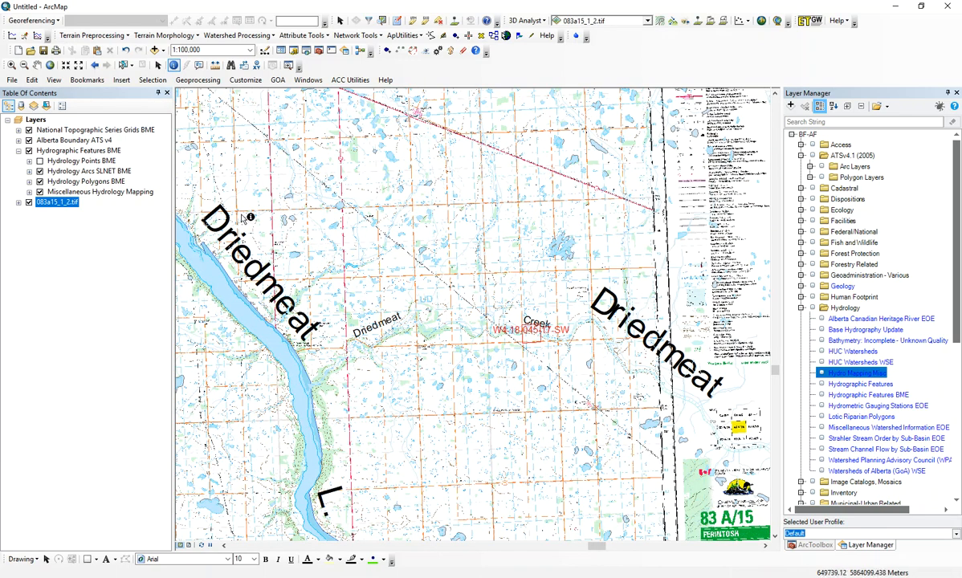
Step: Examine the topographic sheet's contours and creek around quarter section W4-18-045-17-SW at several scales
{"action": "left_click", "coordinate": [10, 65]}
{"action": "left_click_drag", "start_coordinate": [487, 286], "coordinate": [588, 366]}
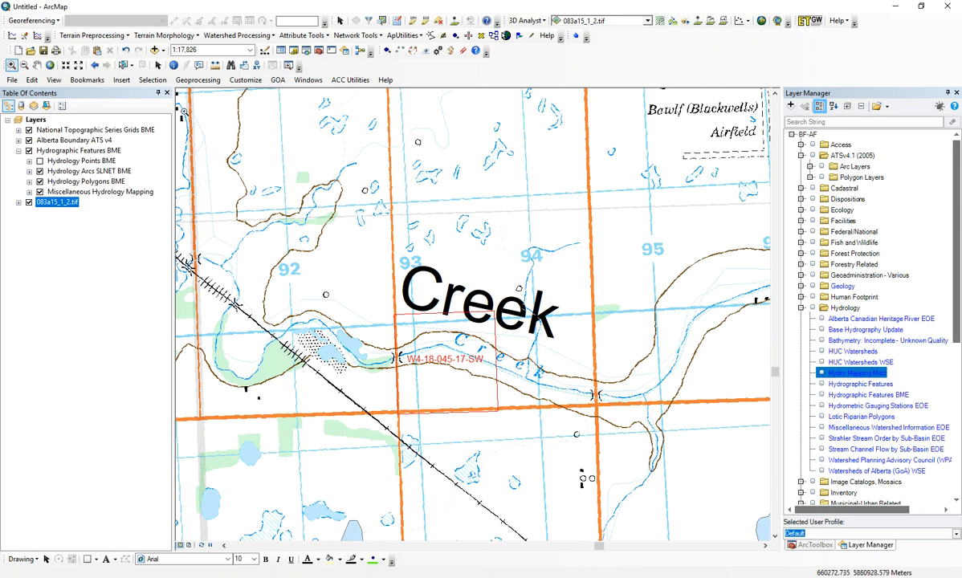
{"action": "left_click", "coordinate": [24, 65]}
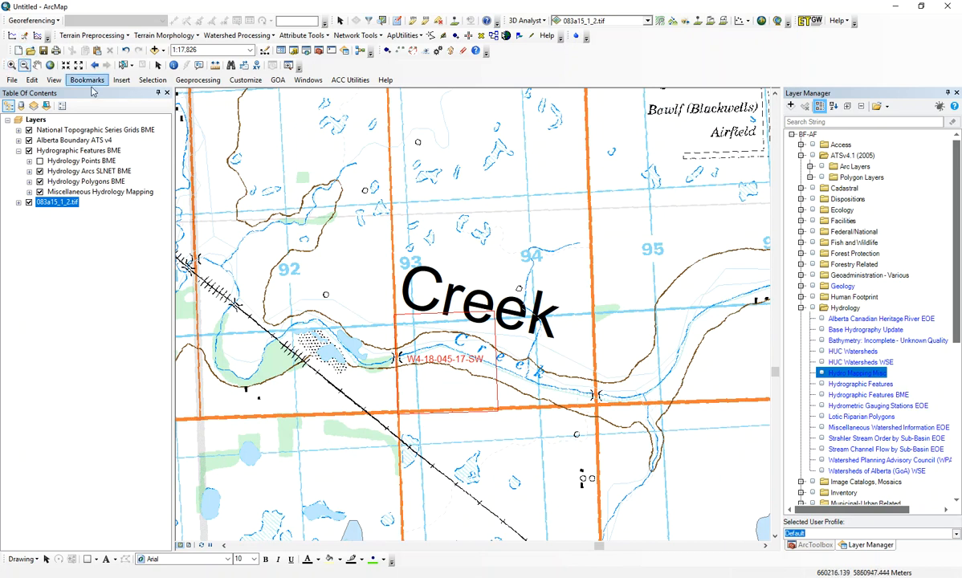
{"action": "left_click", "coordinate": [508, 262]}
{"action": "left_click", "coordinate": [526, 234]}
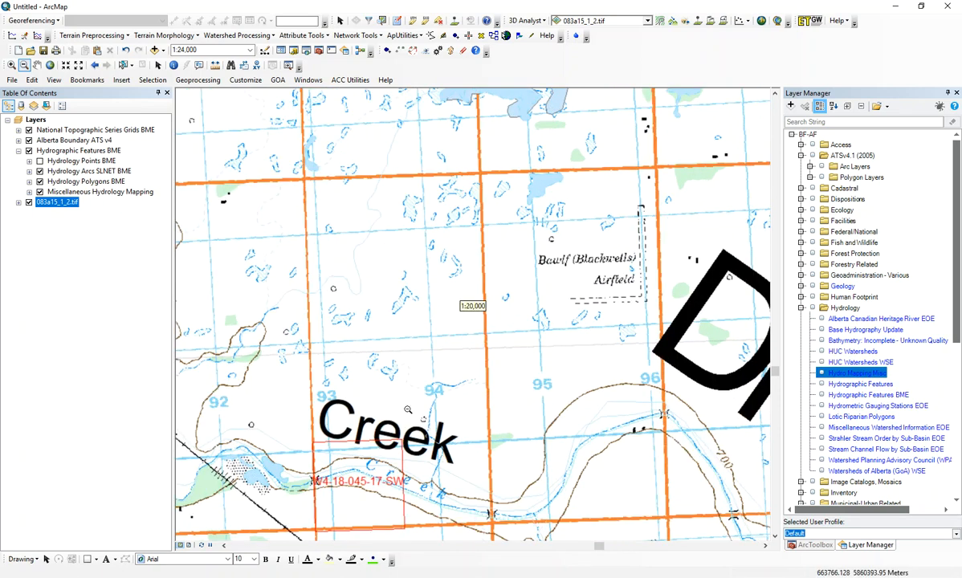
{"action": "scroll", "coordinate": [408, 410], "scroll_direction": "up", "scroll_amount": 3}
{"action": "scroll", "coordinate": [420, 401], "scroll_direction": "down", "scroll_amount": 4}
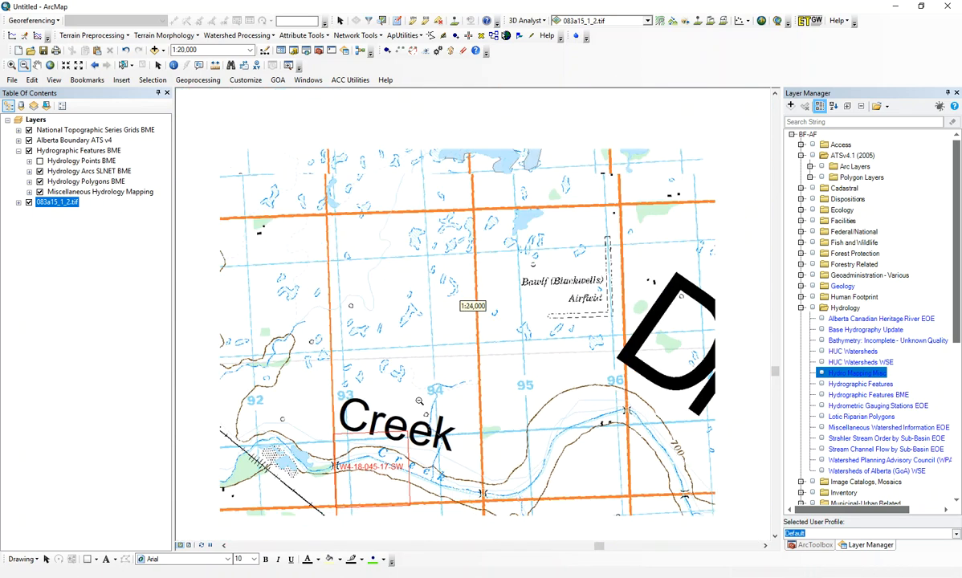
{"action": "scroll", "coordinate": [420, 401], "scroll_direction": "down", "scroll_amount": 4}
{"action": "left_click", "coordinate": [37, 65]}
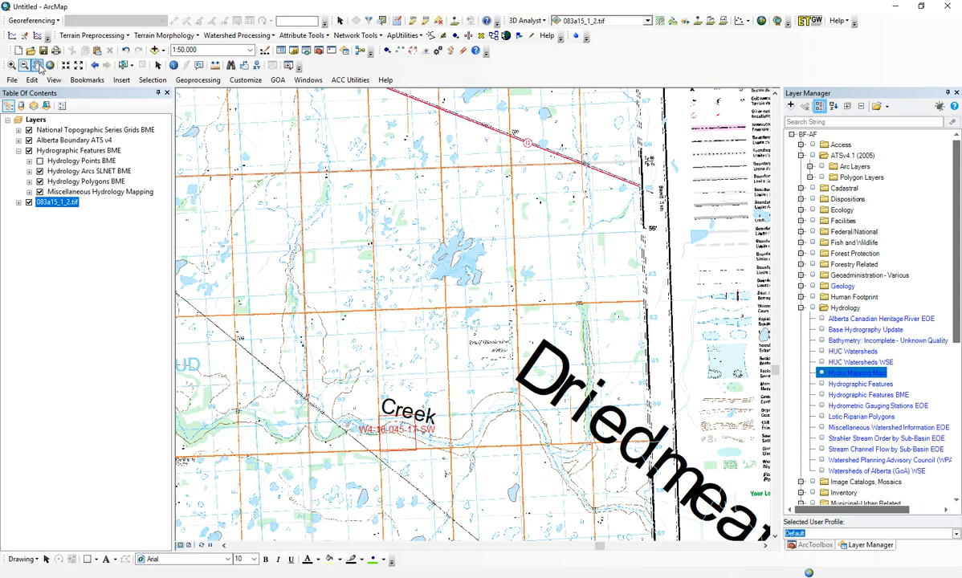
{"action": "left_click_drag", "start_coordinate": [390, 388], "coordinate": [366, 302]}
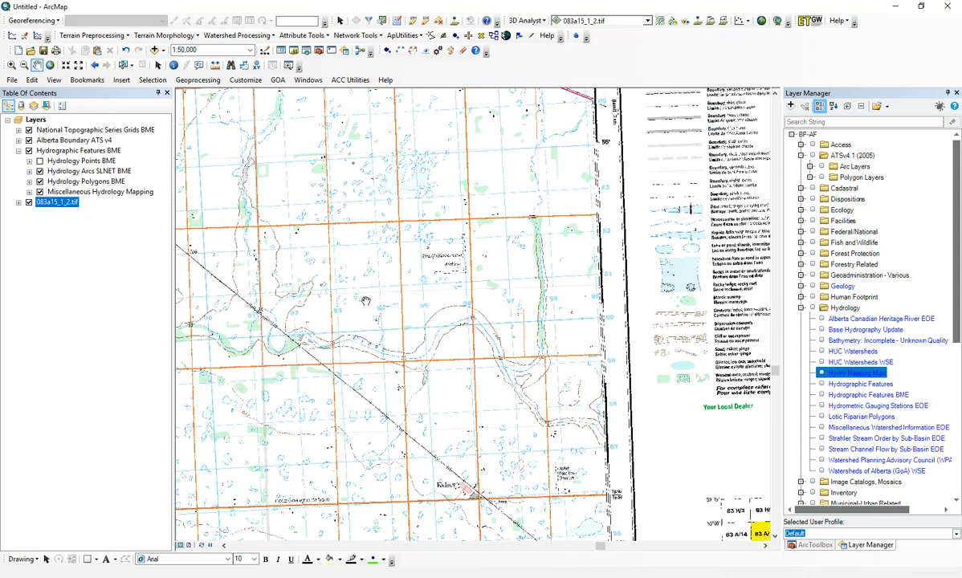
{"action": "scroll", "coordinate": [359, 310], "scroll_direction": "up", "scroll_amount": 2}
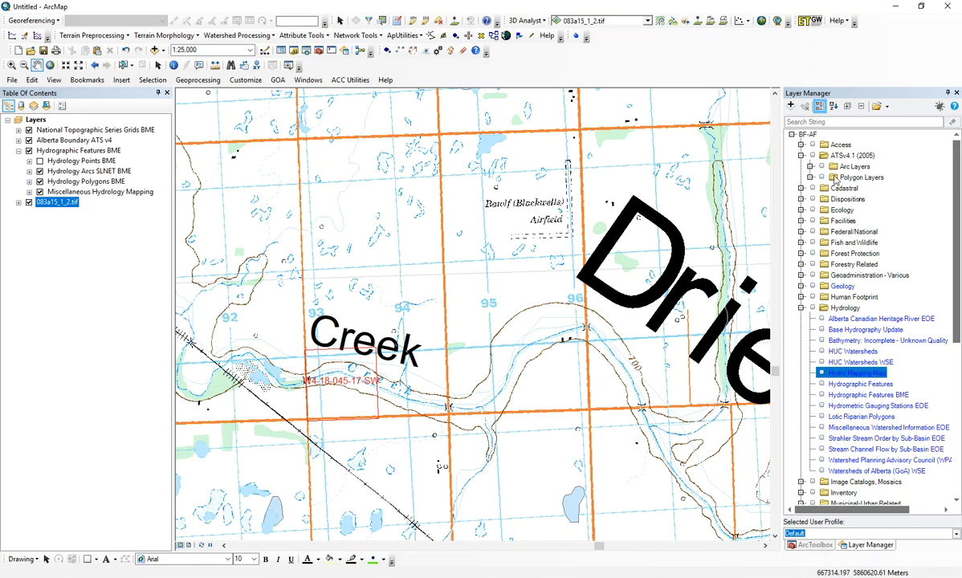
Step: Add the Bare Earth DEM 15m layer from the IMG-MS GENESIS - LiDAR group to the map, below the topographic sheet
{"action": "left_click", "coordinate": [792, 134]}
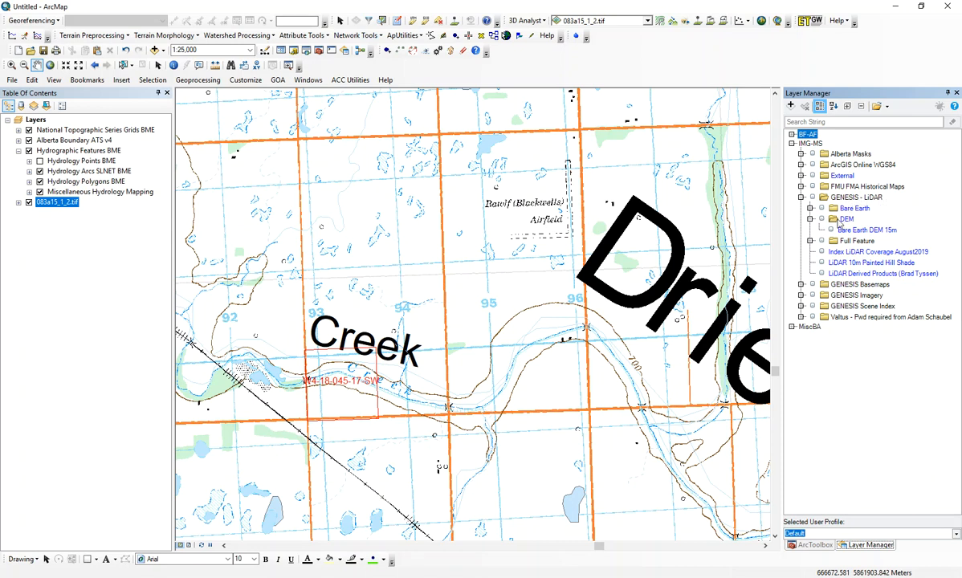
{"action": "left_click", "coordinate": [859, 232]}
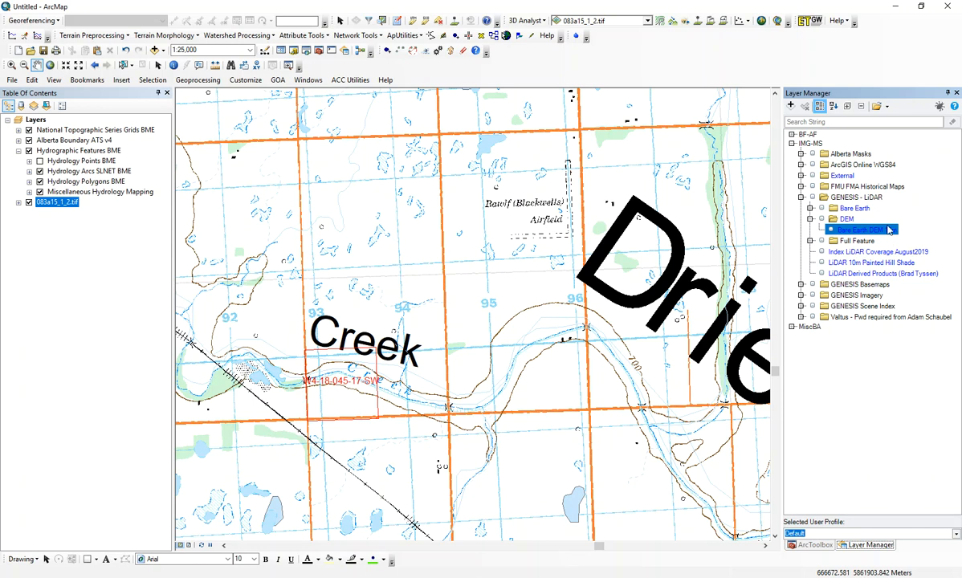
{"action": "left_click_drag", "start_coordinate": [873, 233], "coordinate": [88, 199]}
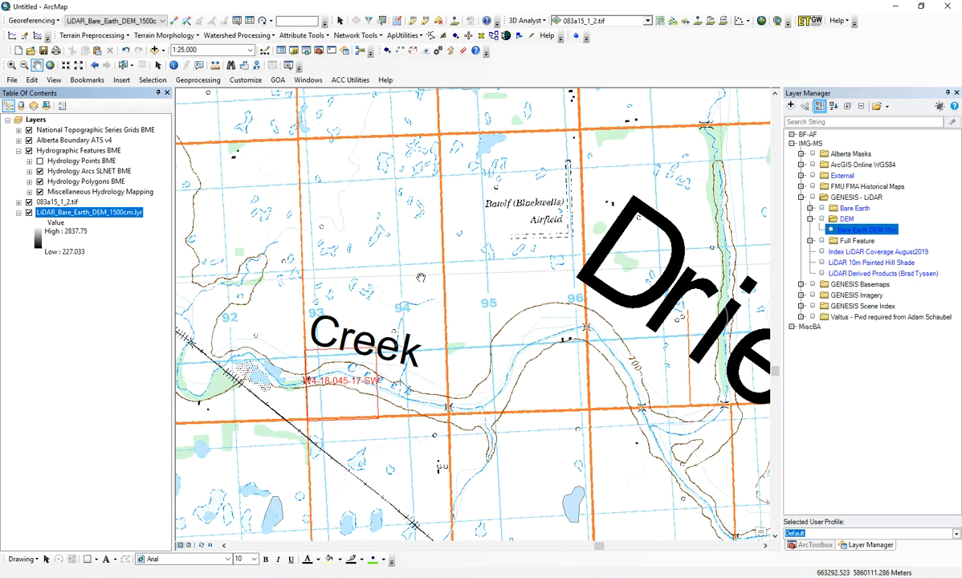
Step: Export the bare earth DEM at 1:40,000 view extent as a TIFF using the data frame's spatial reference, adding the result to the map
{"action": "scroll", "coordinate": [420, 278], "scroll_direction": "up", "scroll_amount": 1}
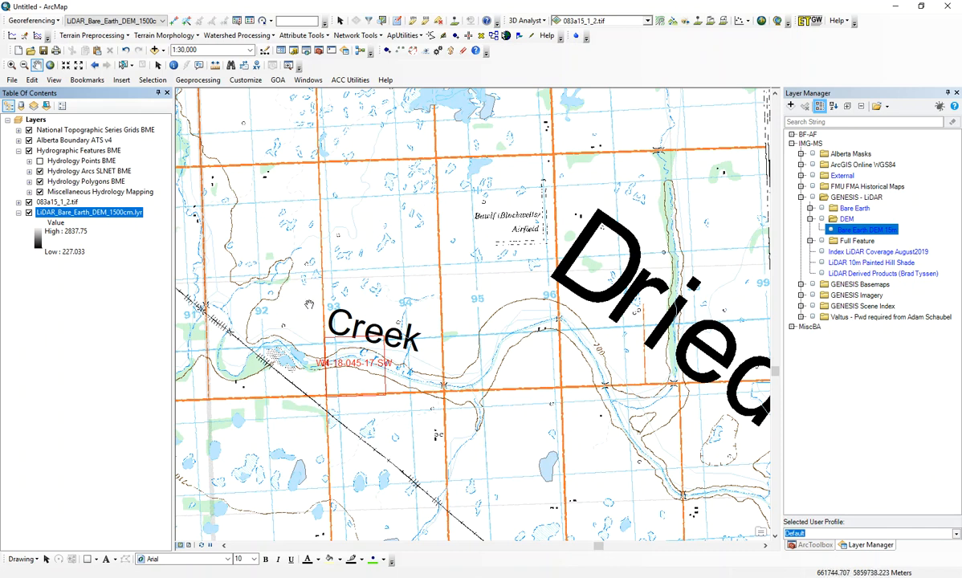
{"action": "scroll", "coordinate": [310, 304], "scroll_direction": "up", "scroll_amount": 1}
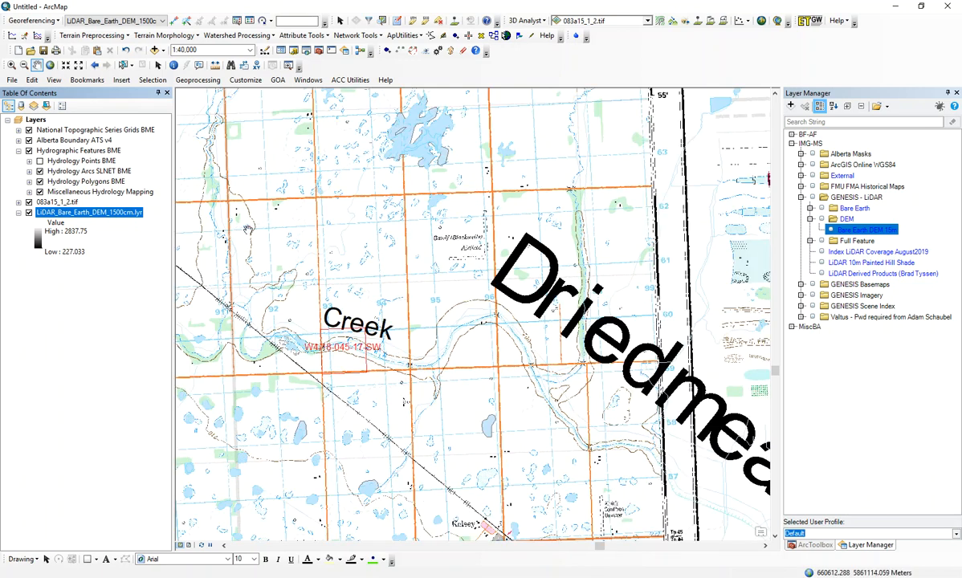
{"action": "right_click", "coordinate": [70, 211]}
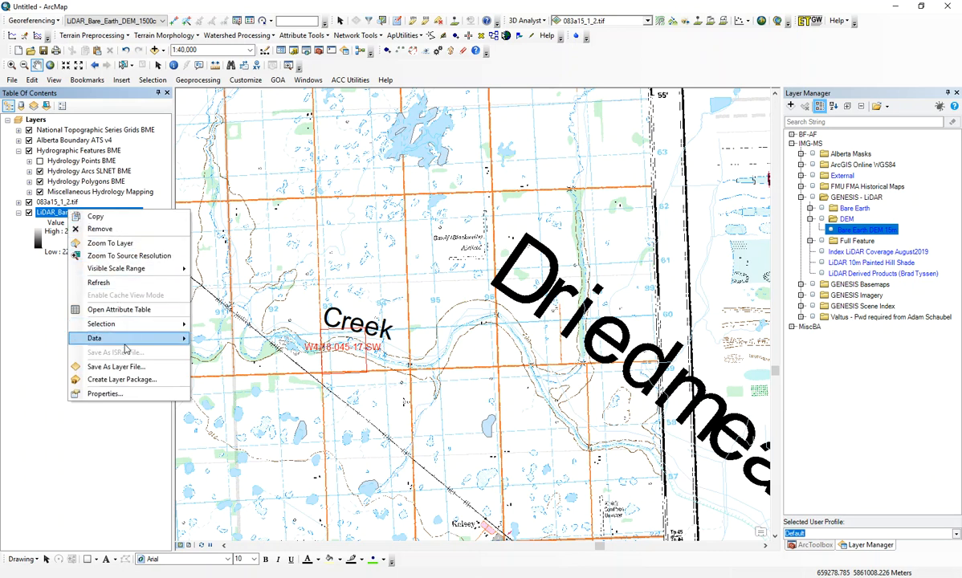
{"action": "mouse_move", "coordinate": [123, 340]}
{"action": "left_click", "coordinate": [223, 353]}
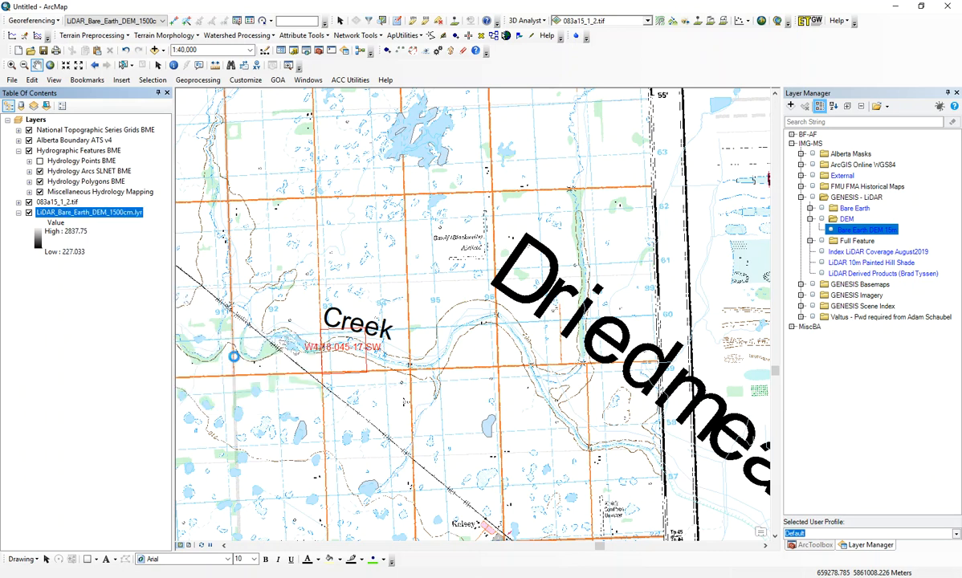
{"action": "left_click", "coordinate": [501, 199]}
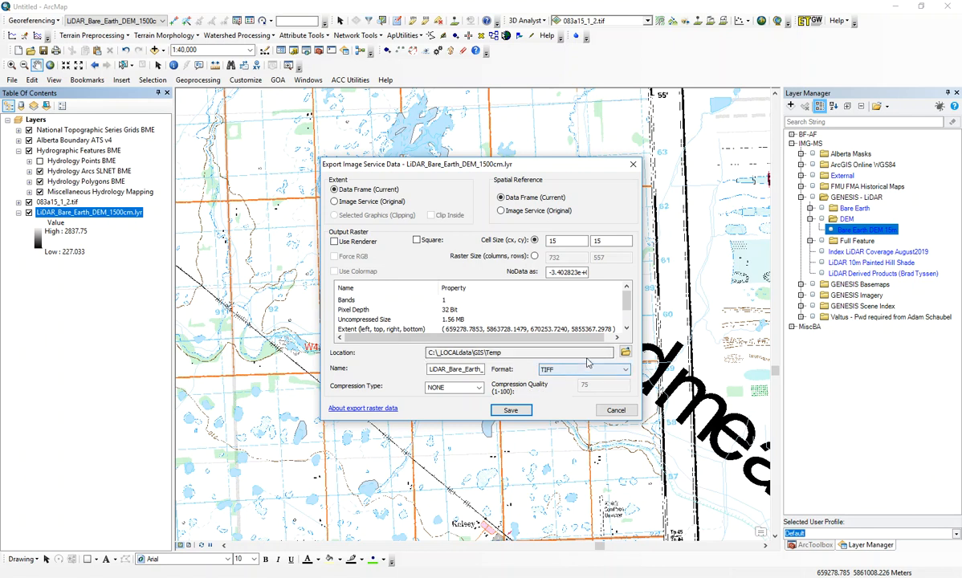
{"action": "left_click", "coordinate": [508, 411]}
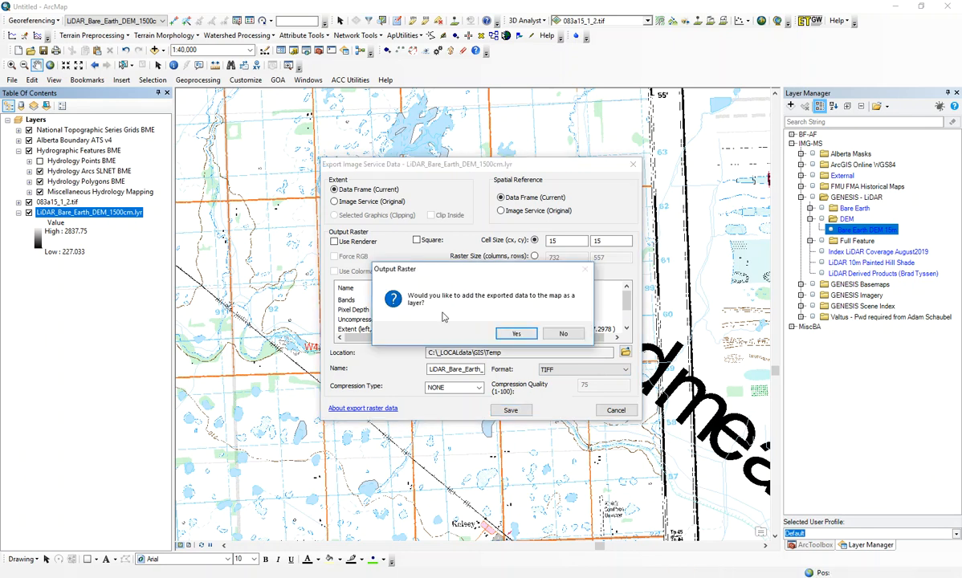
{"action": "left_click", "coordinate": [514, 336]}
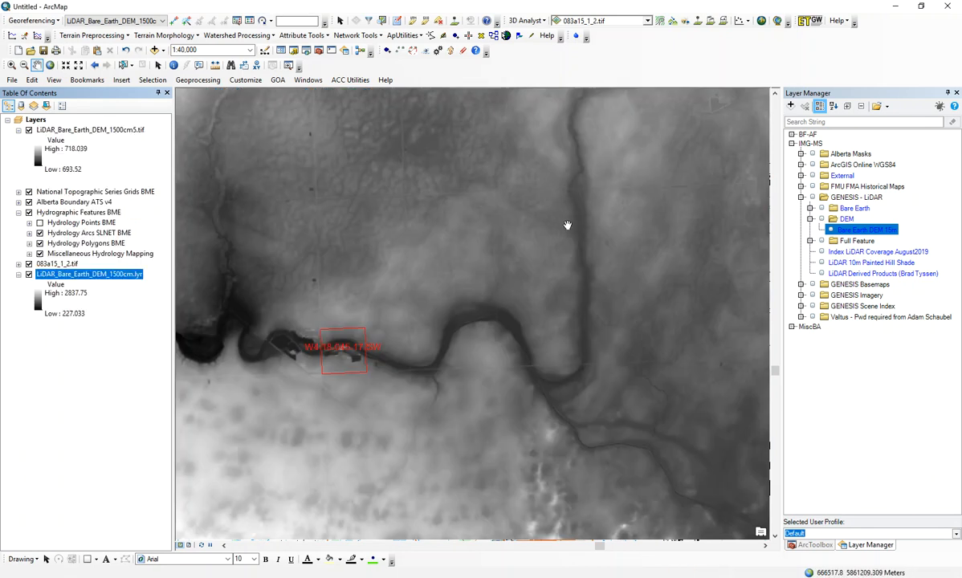
Step: Hide the original LiDAR_Bare_Earth_DEM_1500cm.lyr layer and collapse its legend
{"action": "scroll", "coordinate": [370, 226], "scroll_direction": "up", "scroll_amount": 1}
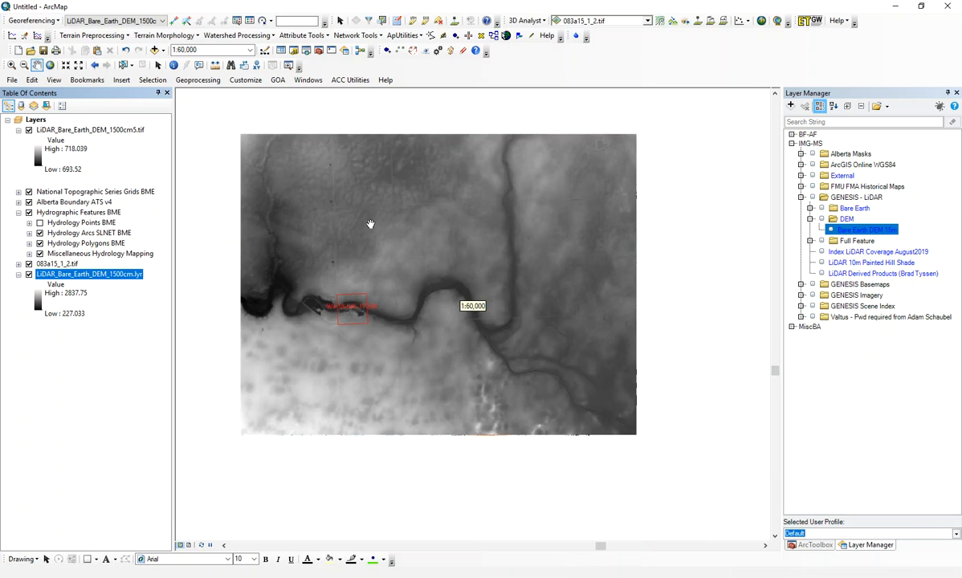
{"action": "left_click", "coordinate": [29, 275]}
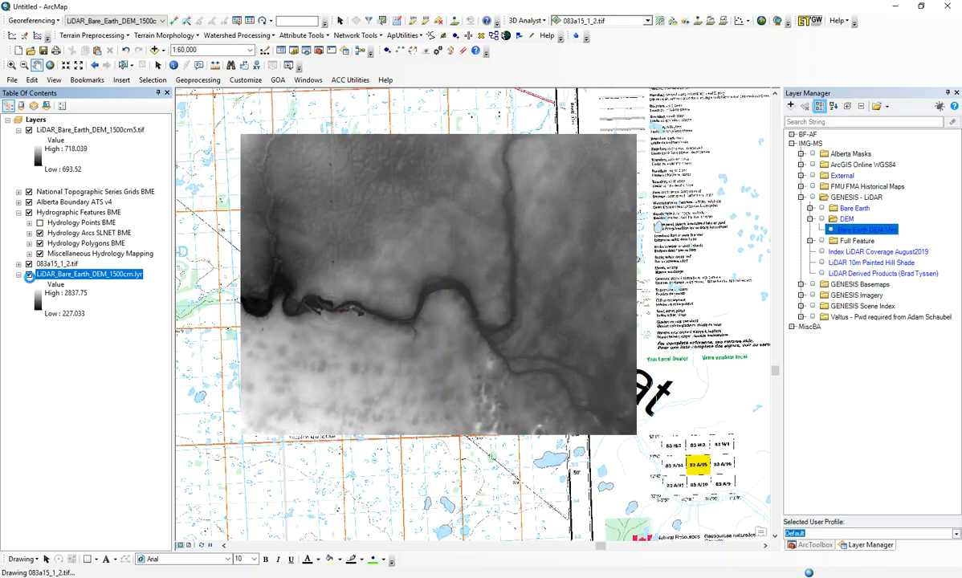
{"action": "left_click", "coordinate": [29, 275]}
{"action": "left_click", "coordinate": [18, 274]}
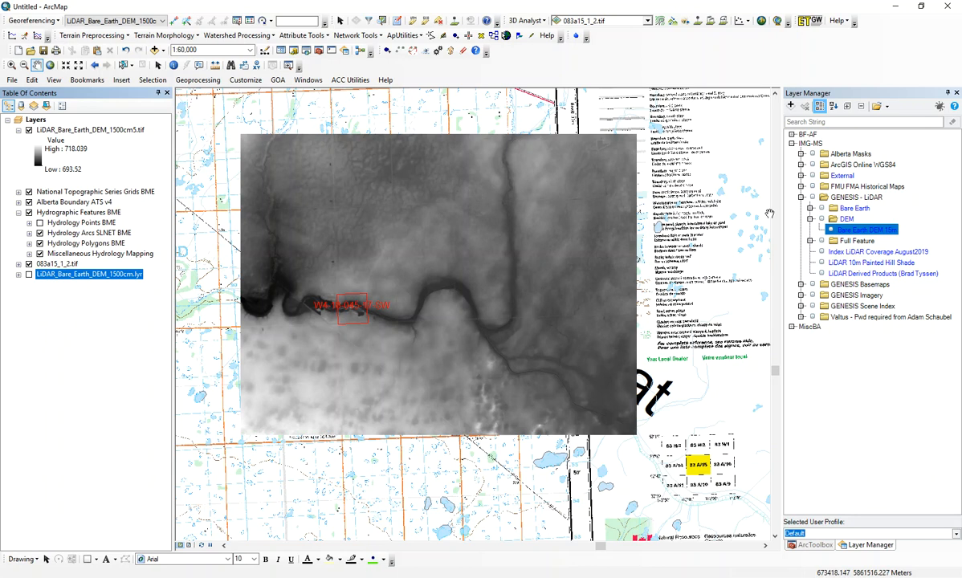
Step: Start the Spatial Analyst Contour surface tool with LiDAR_Bare_Earth_DEM_1500cm5.tif as the input raster
{"action": "left_click", "coordinate": [813, 545]}
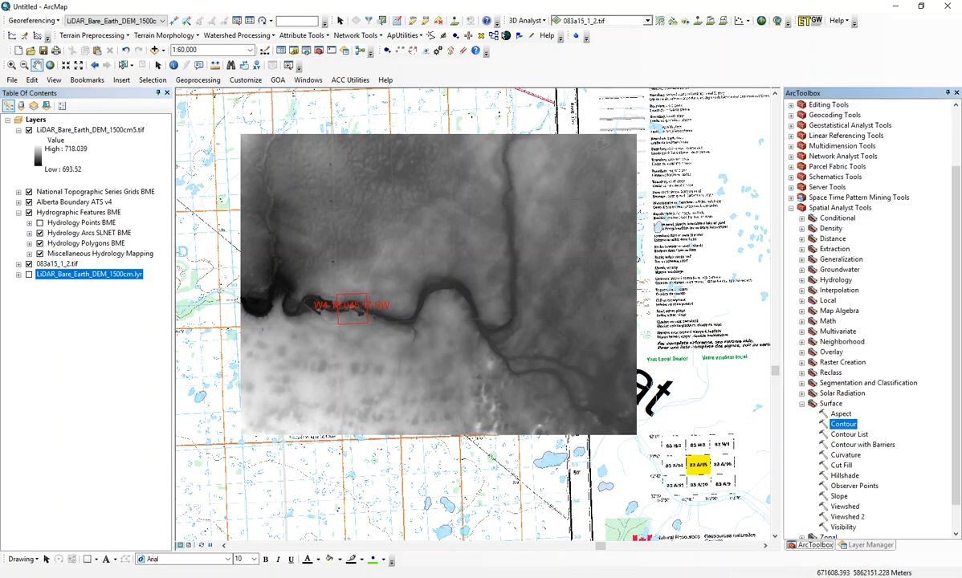
{"action": "left_click", "coordinate": [850, 211]}
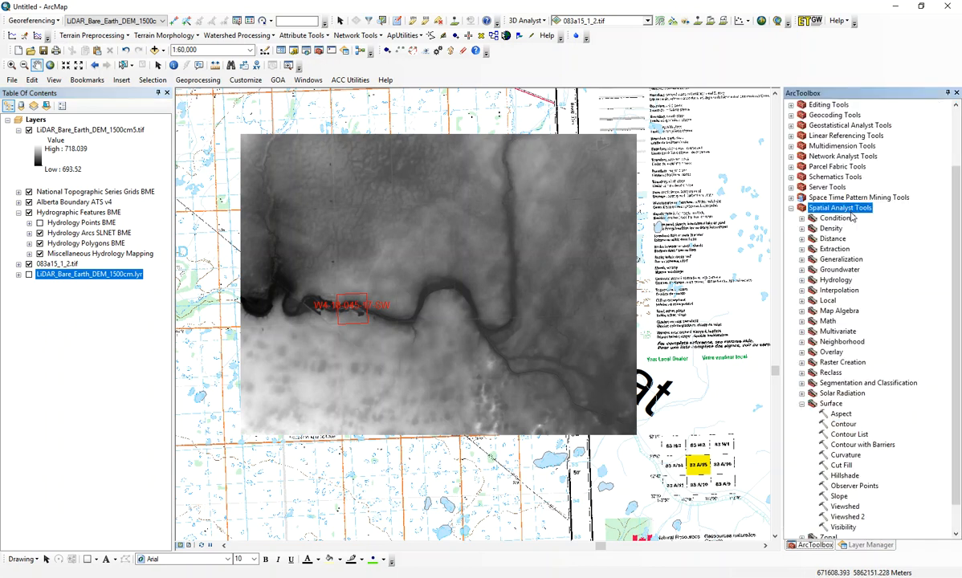
{"action": "left_click", "coordinate": [833, 405]}
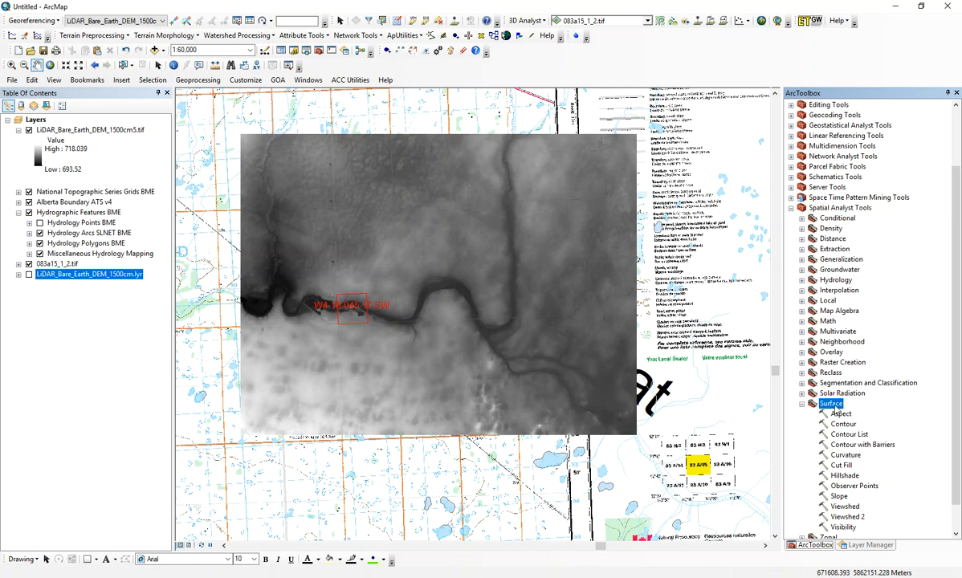
{"action": "double_click", "coordinate": [843, 424]}
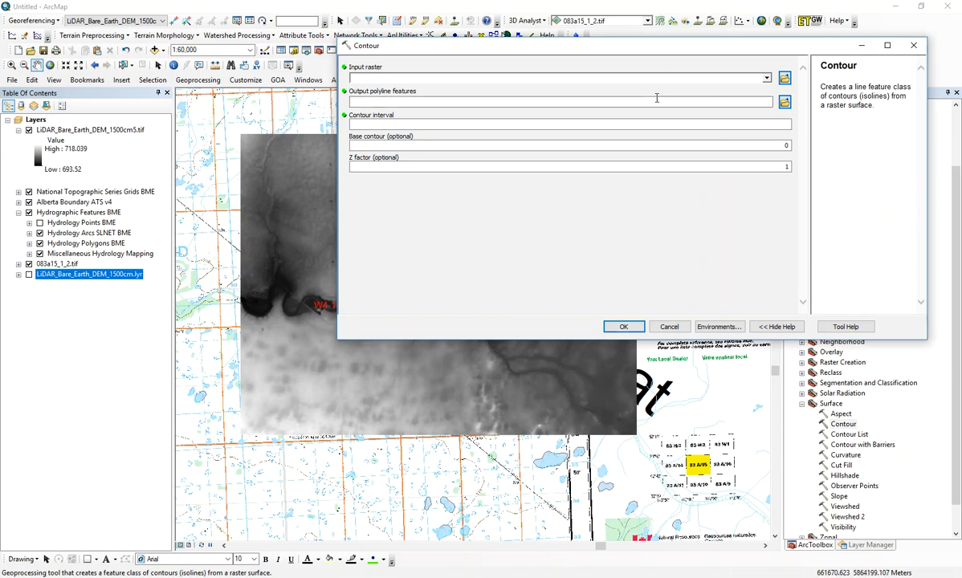
{"action": "left_click", "coordinate": [767, 78]}
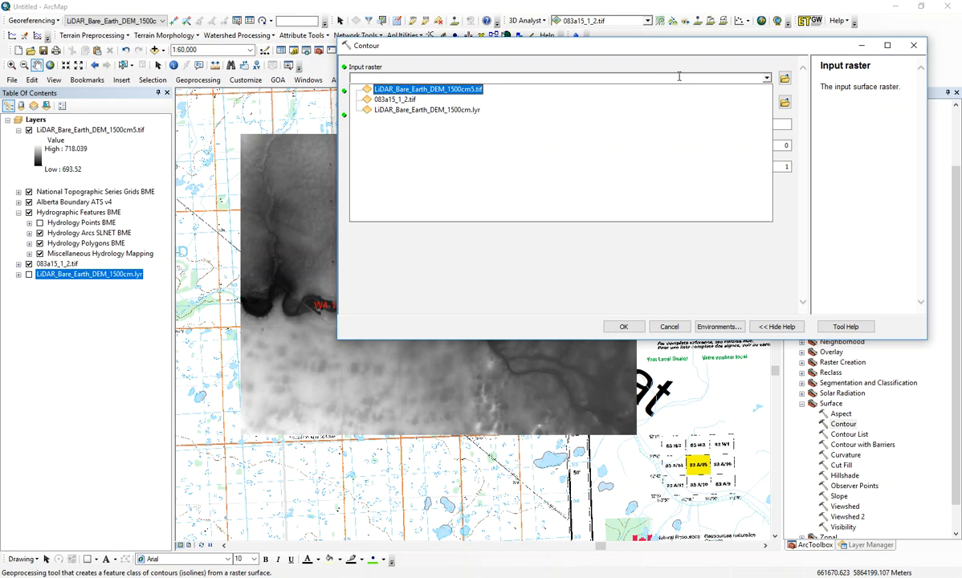
{"action": "left_click", "coordinate": [453, 90]}
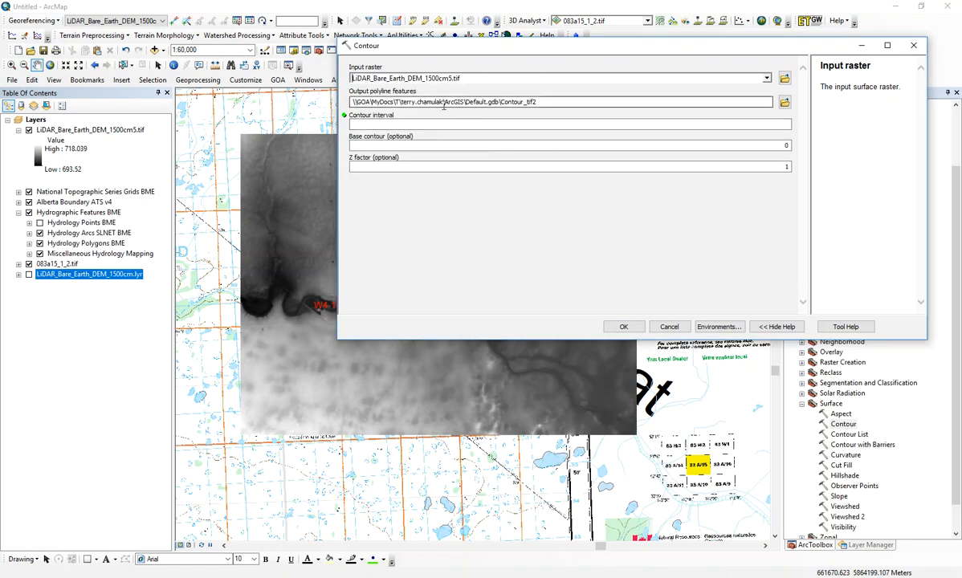
Step: Generate contours at an interval of 2, saving the output polylines as contour2.shp in the Temp folder
{"action": "left_click", "coordinate": [785, 102]}
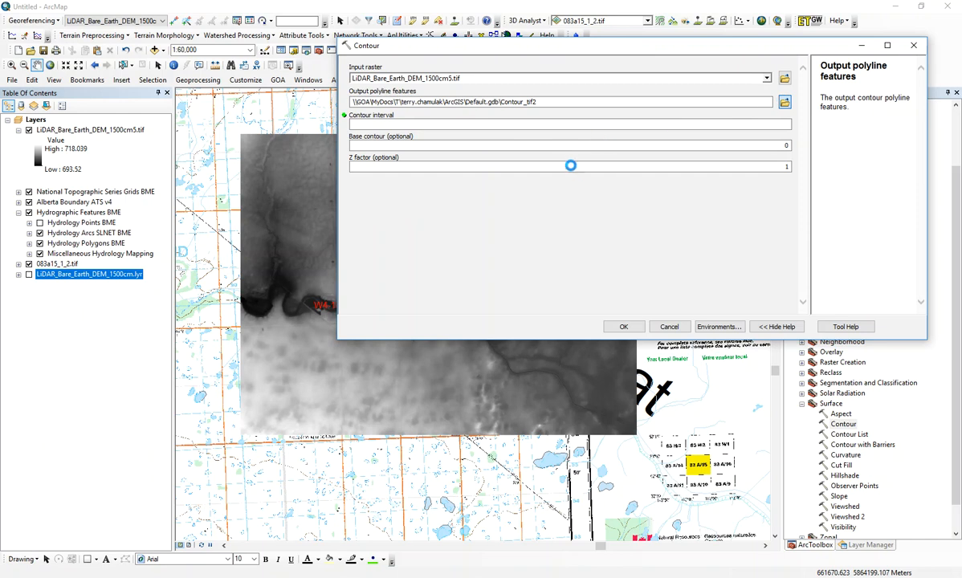
{"action": "left_click", "coordinate": [529, 146]}
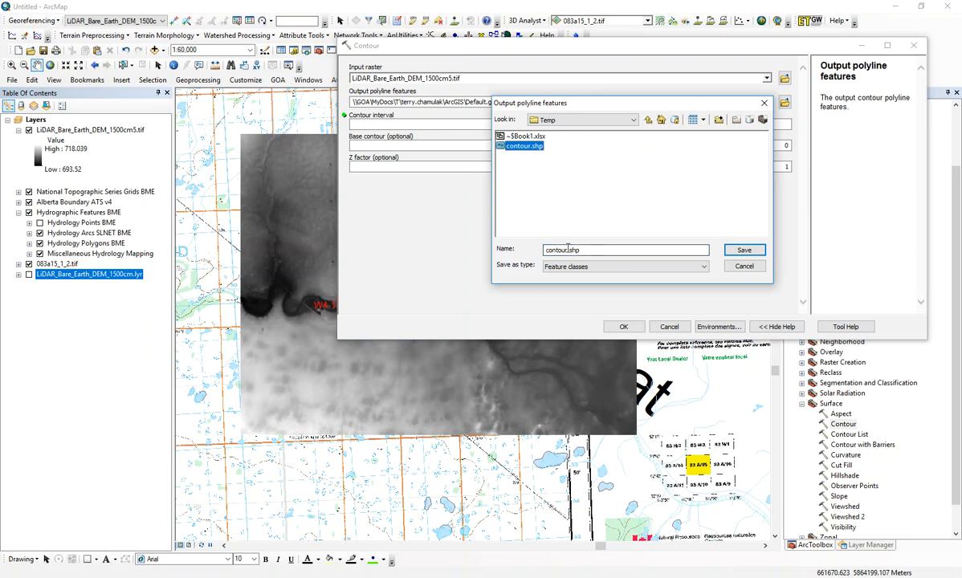
{"action": "left_click", "coordinate": [568, 249]}
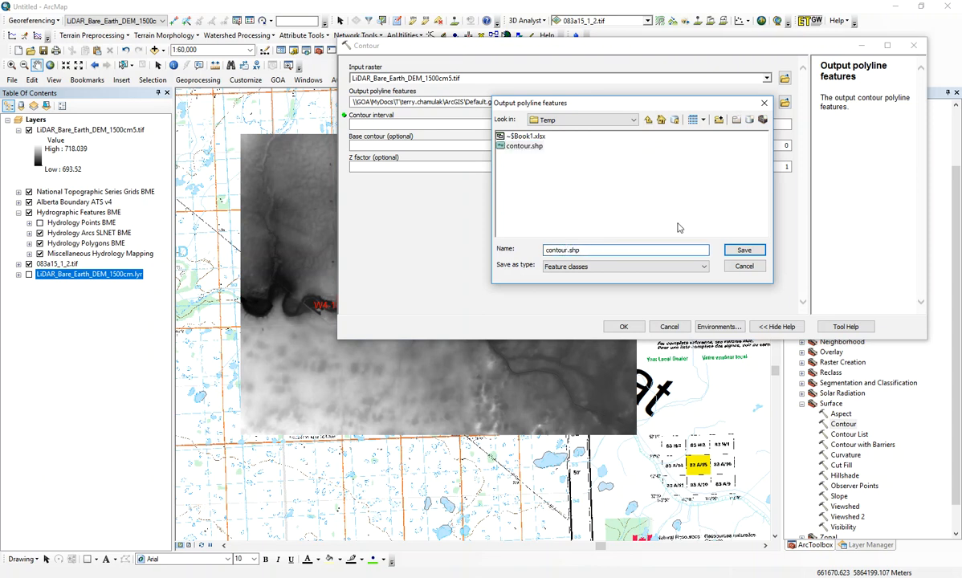
{"action": "type", "text": "2"}
{"action": "left_click", "coordinate": [727, 254]}
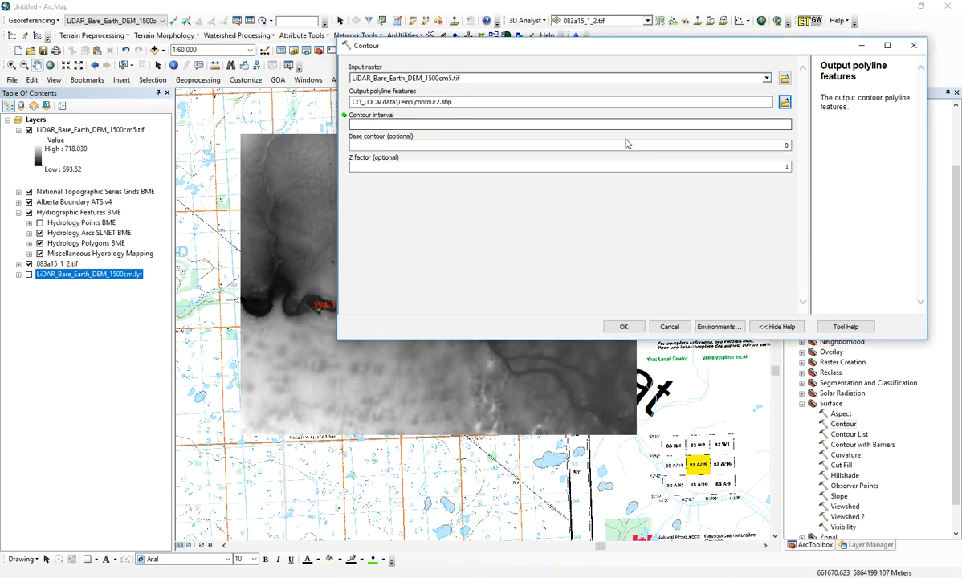
{"action": "left_click", "coordinate": [756, 125]}
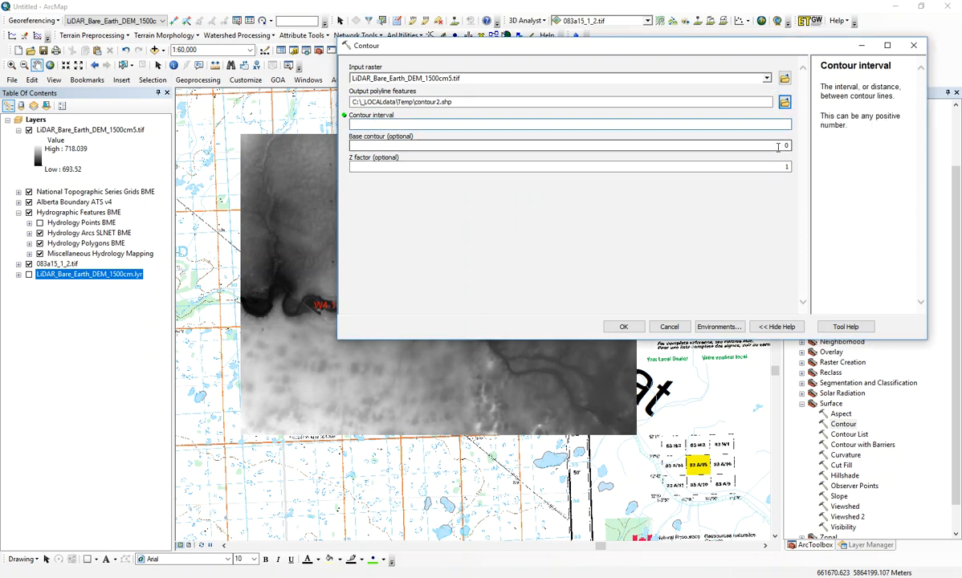
{"action": "type", "text": "2"}
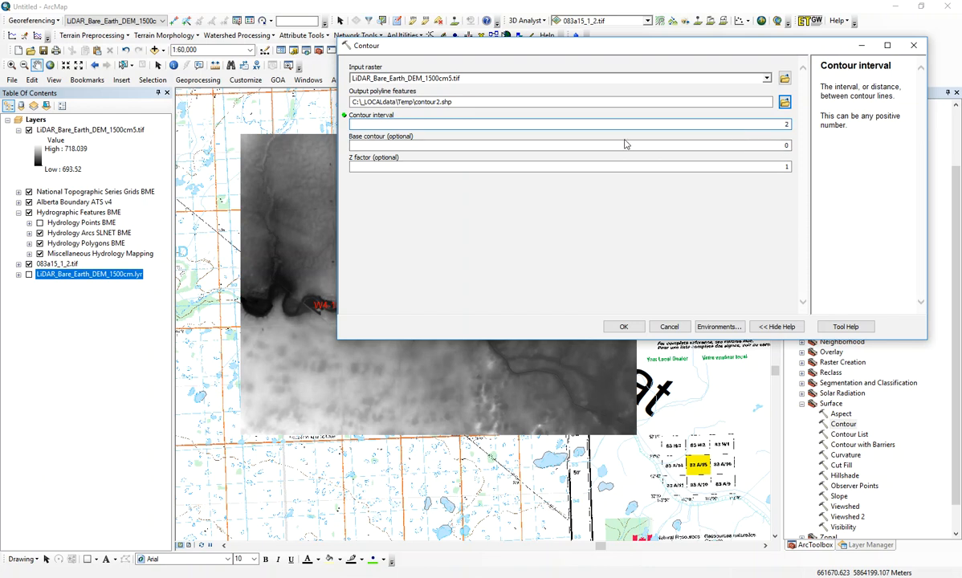
{"action": "left_click", "coordinate": [618, 325]}
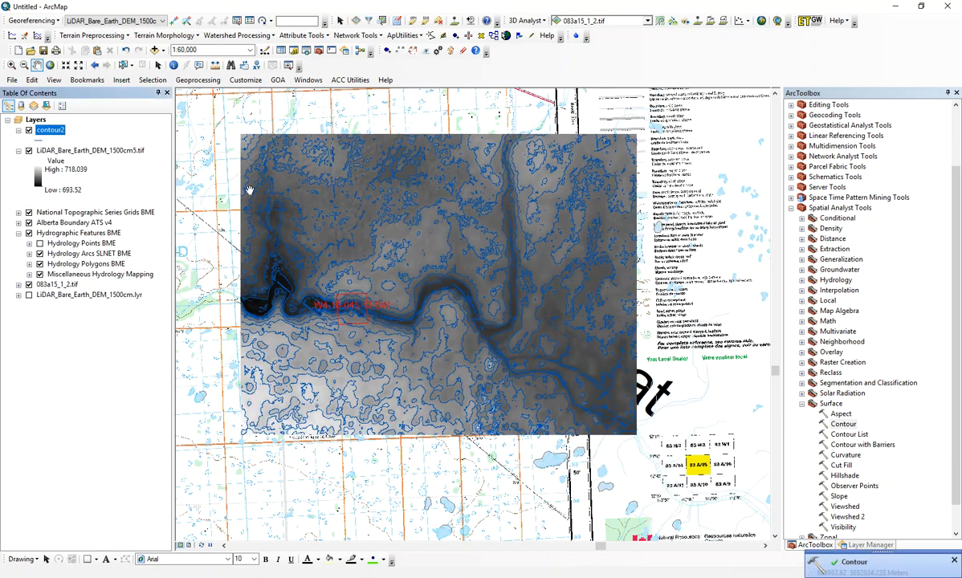
Step: Label the contour2 lines with the CONTOUR field and turn their labels on
{"action": "right_click", "coordinate": [49, 131]}
{"action": "left_click", "coordinate": [116, 472]}
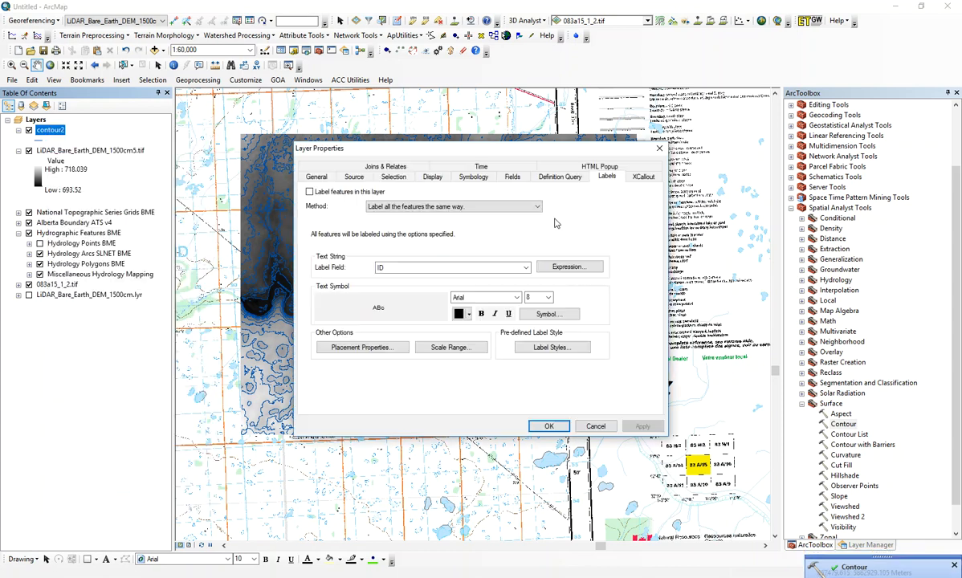
{"action": "left_click", "coordinate": [486, 268]}
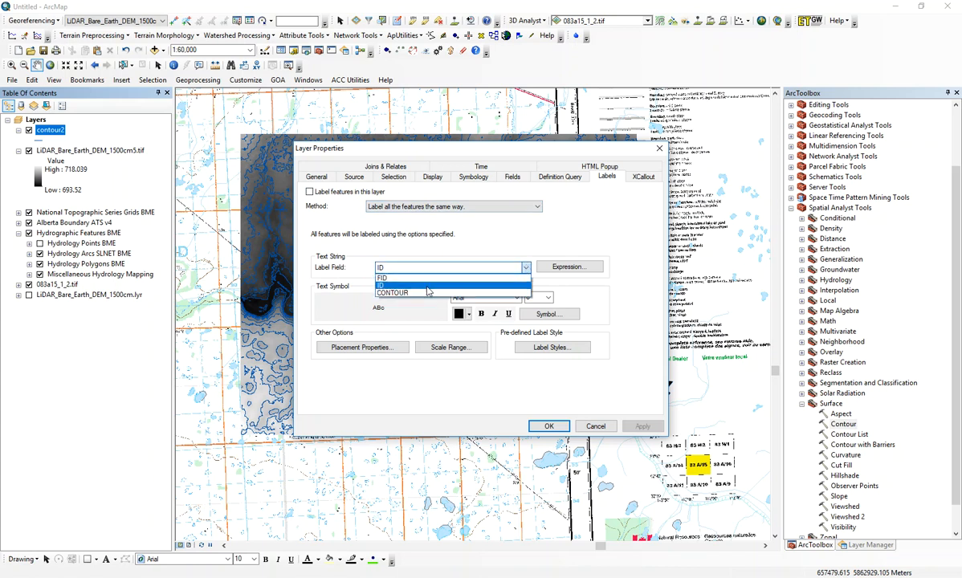
{"action": "left_click", "coordinate": [430, 293]}
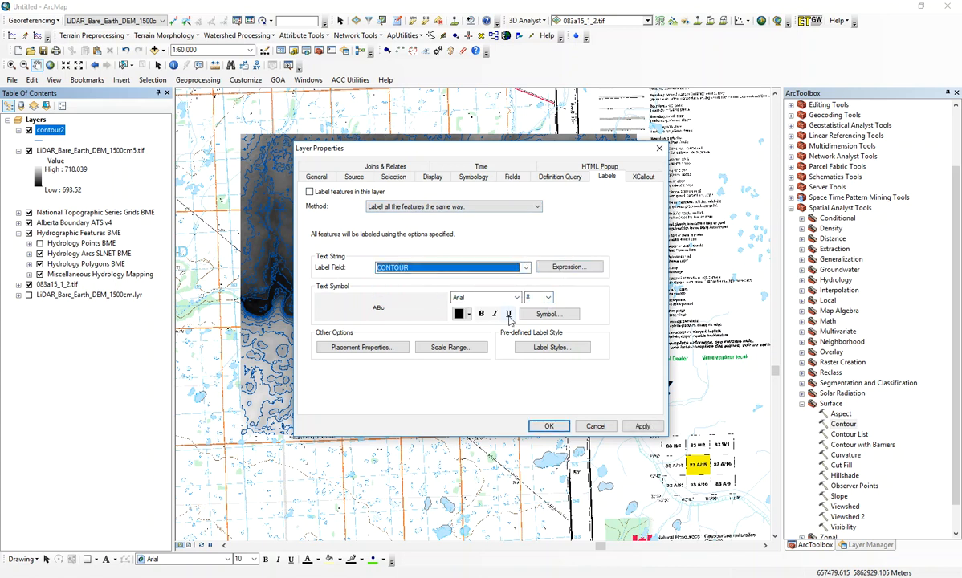
{"action": "left_click", "coordinate": [550, 427]}
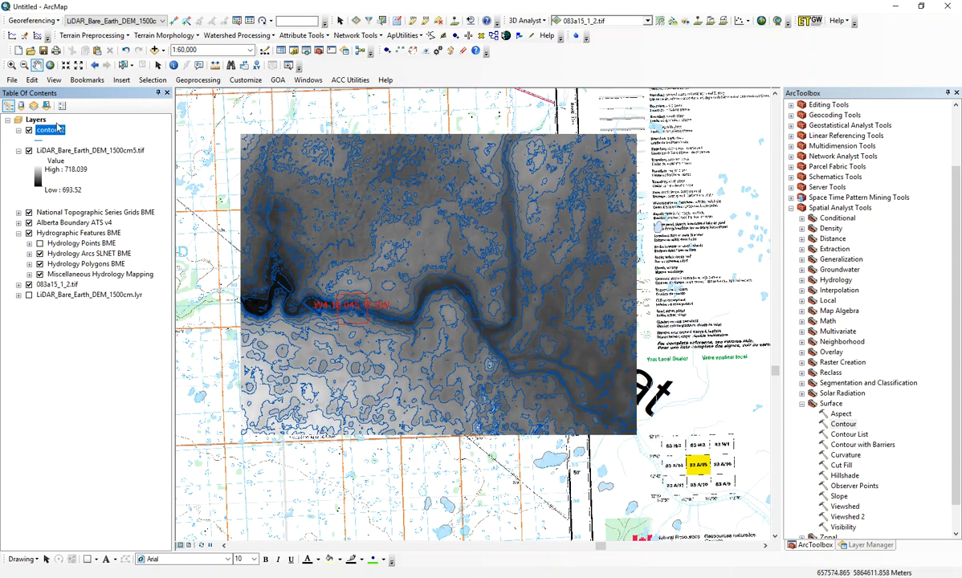
{"action": "right_click", "coordinate": [53, 134]}
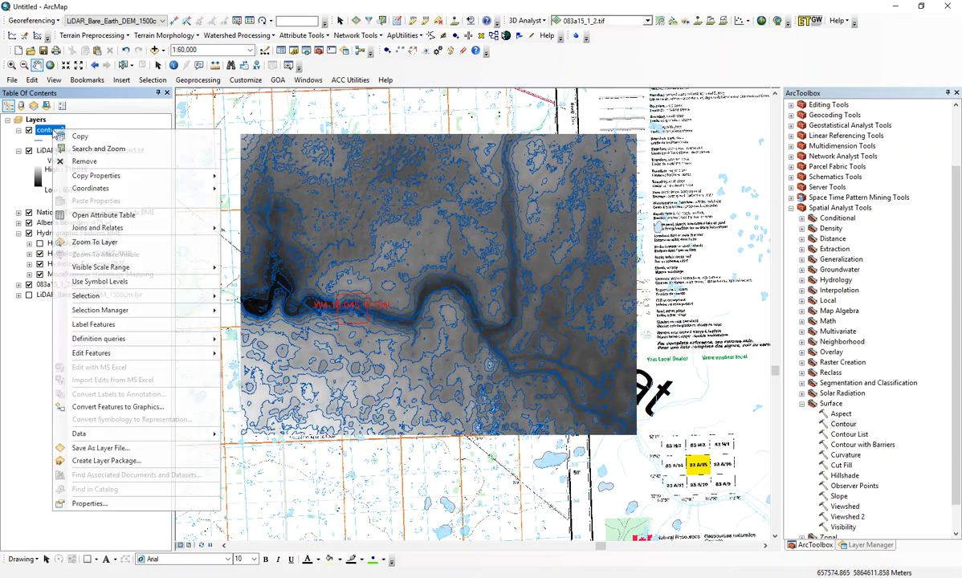
{"action": "left_click", "coordinate": [110, 325]}
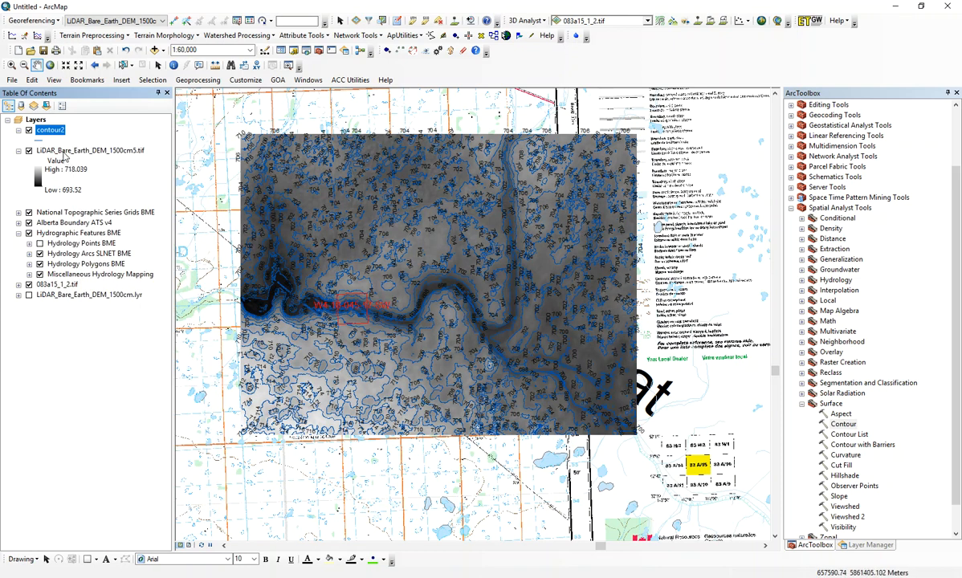
Step: Hide the exported LiDAR_Bare_Earth_DEM_1500cm5.tif layer and collapse its legend
{"action": "left_click", "coordinate": [10, 67]}
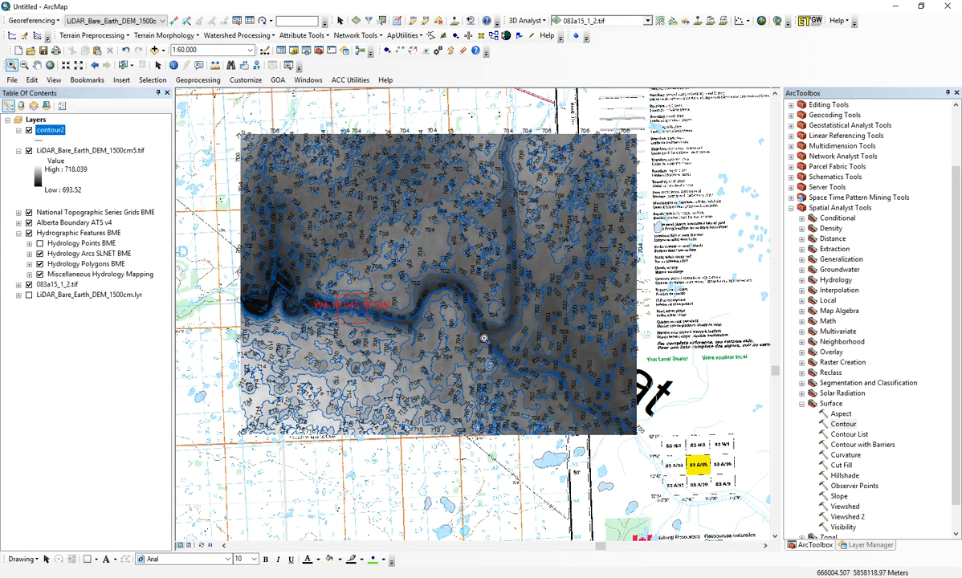
{"action": "left_click_drag", "start_coordinate": [484, 338], "coordinate": [258, 141]}
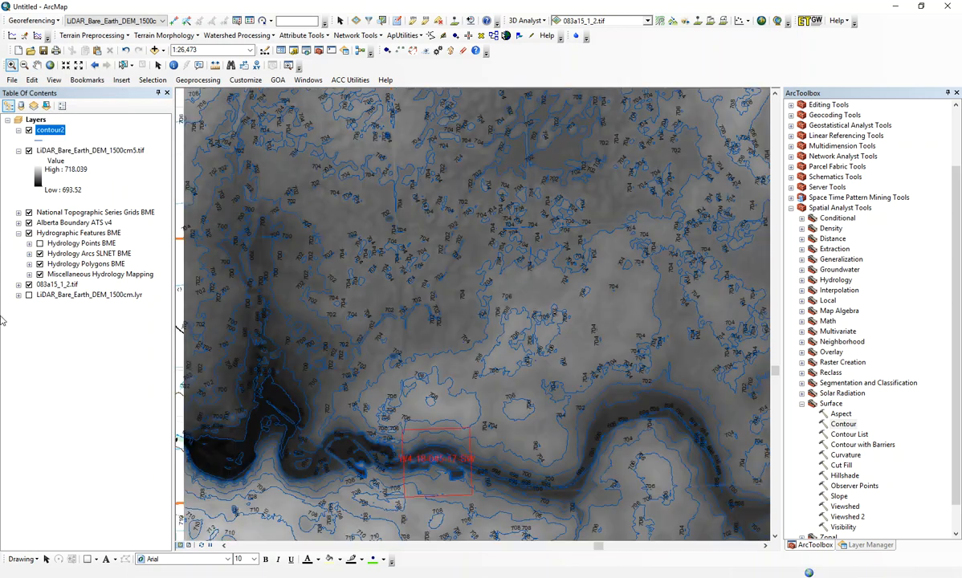
{"action": "left_click", "coordinate": [29, 151]}
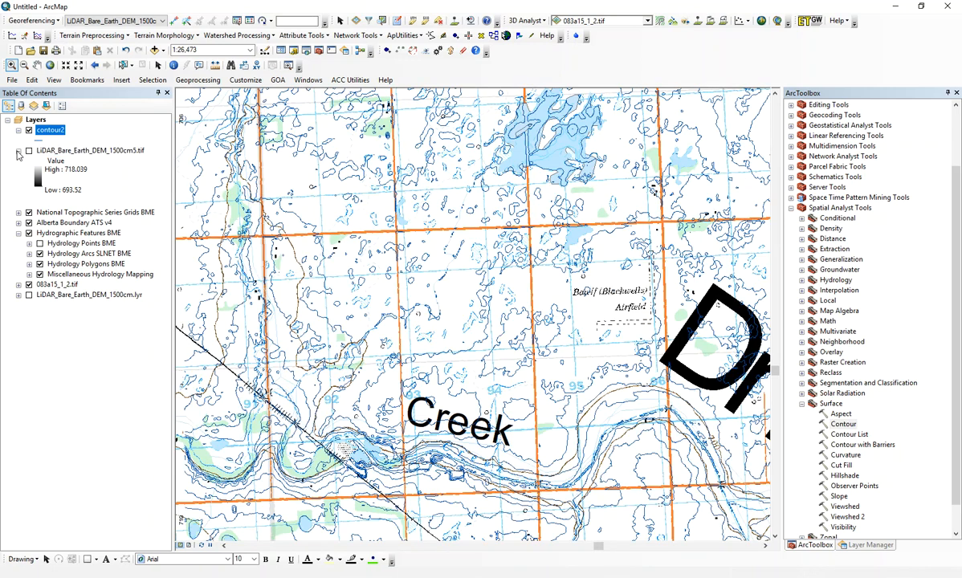
{"action": "left_click", "coordinate": [18, 151]}
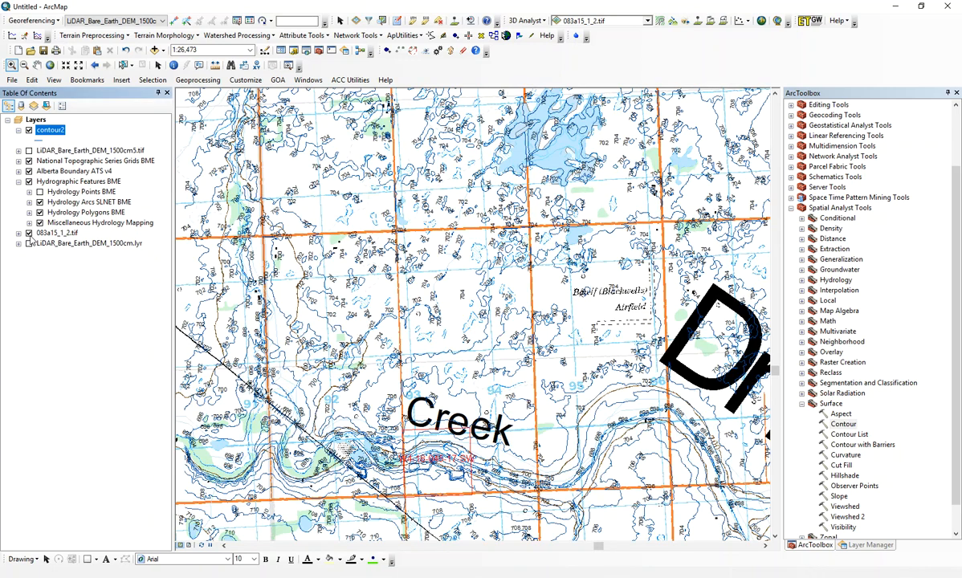
Step: Move contour2 directly above the 083a15_1_2.tif sheet, and hide that sheet and the Hydrographic Features BME group
{"action": "mouse_move", "coordinate": [37, 142]}
{"action": "left_mouse_down"}
{"action": "mouse_move", "coordinate": [40, 195]}
{"action": "mouse_move", "coordinate": [19, 224]}
{"action": "mouse_move", "coordinate": [28, 215]}
{"action": "left_mouse_up"}
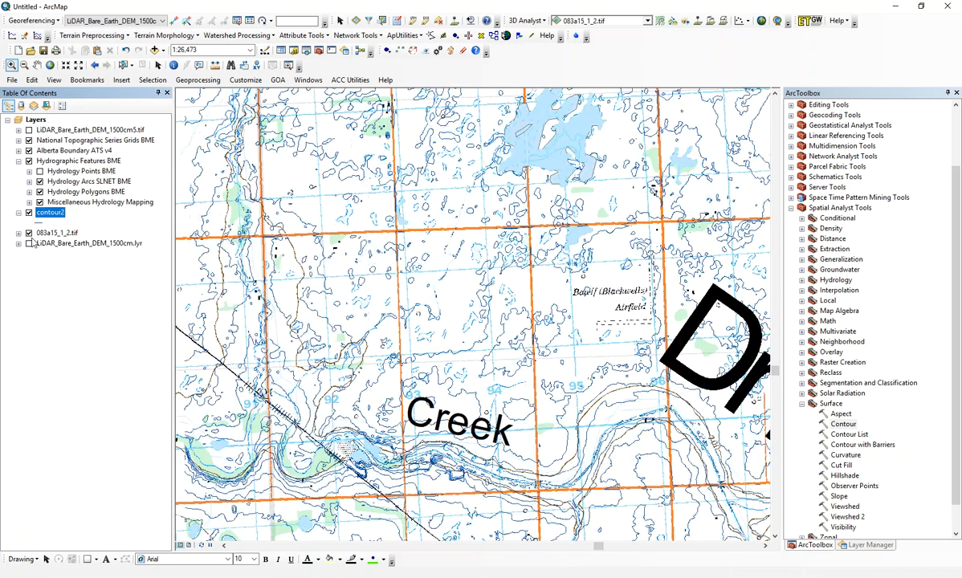
{"action": "left_click", "coordinate": [28, 233]}
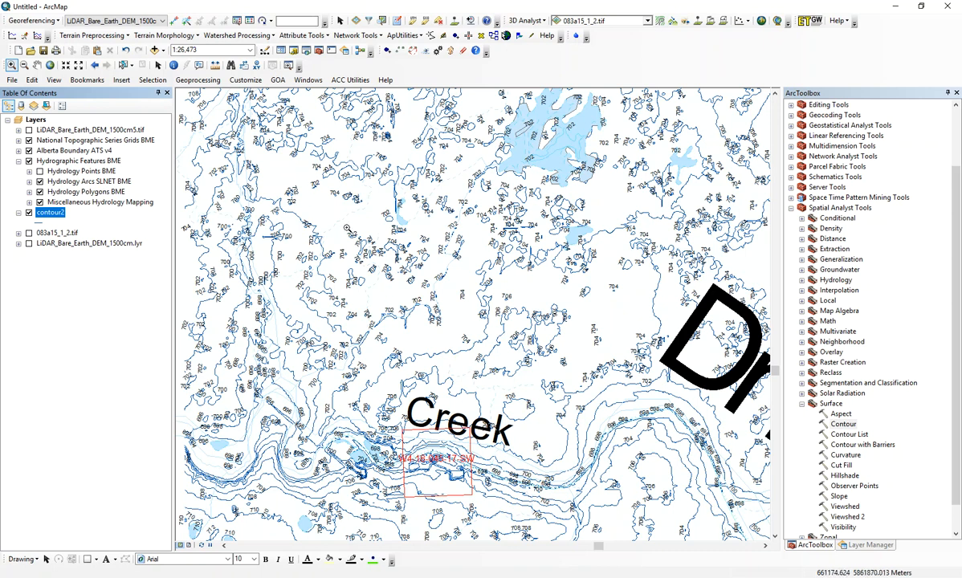
{"action": "scroll", "coordinate": [630, 352], "scroll_direction": "up", "scroll_amount": 1}
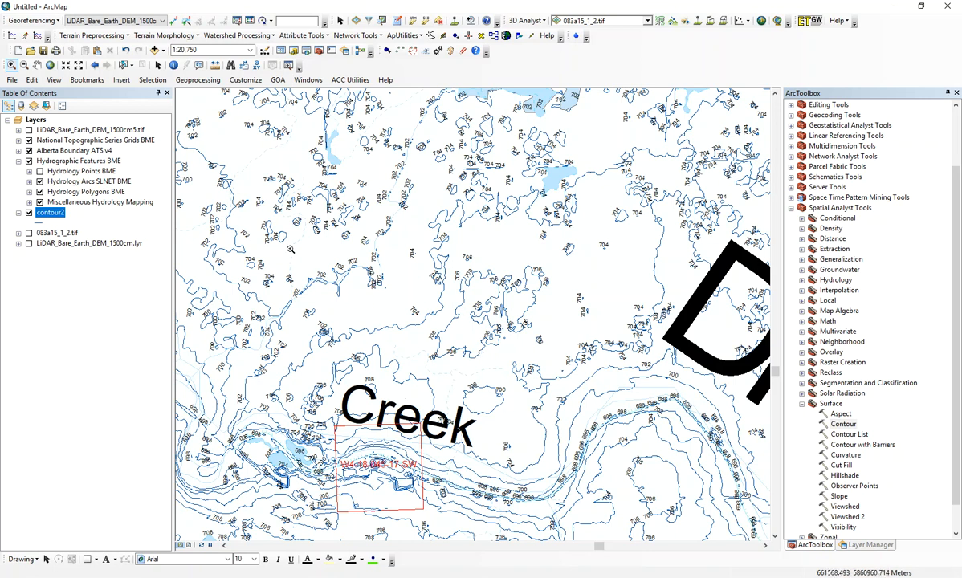
{"action": "left_click_drag", "start_coordinate": [261, 225], "coordinate": [642, 512]}
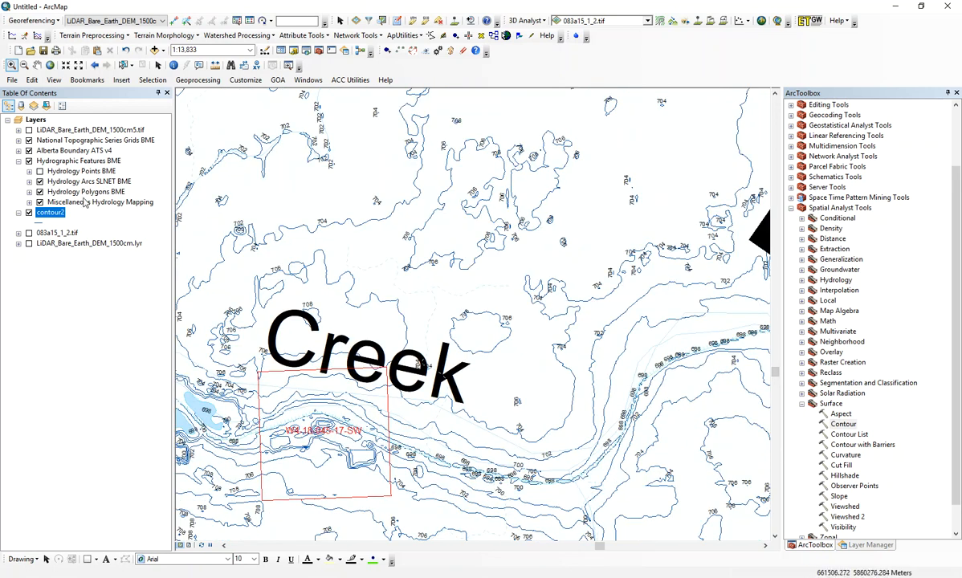
{"action": "left_click", "coordinate": [29, 160]}
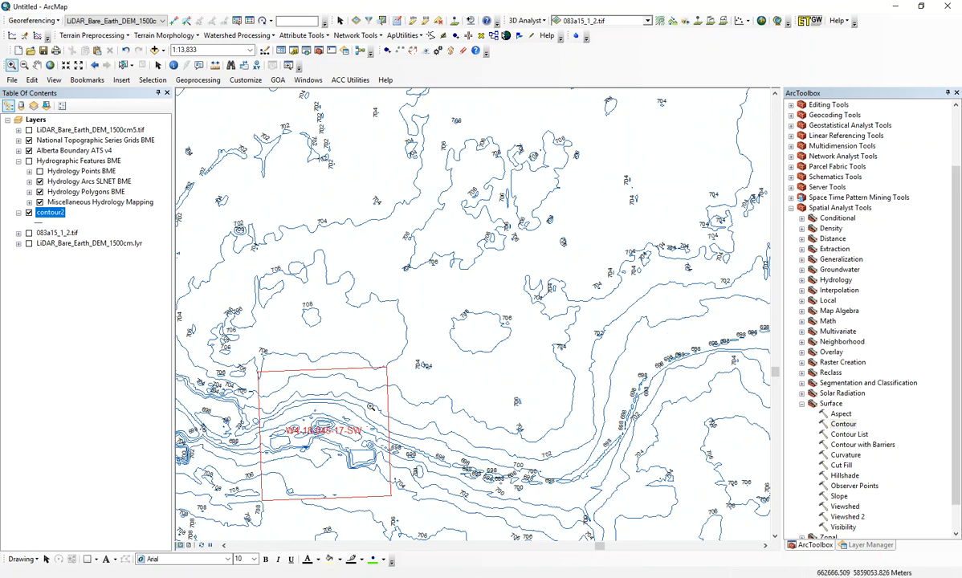
Step: Delete the red boundary graphic around quarter section W4-18-045-17-SW, keeping its text label
{"action": "left_click", "coordinate": [45, 559]}
{"action": "left_click", "coordinate": [324, 502]}
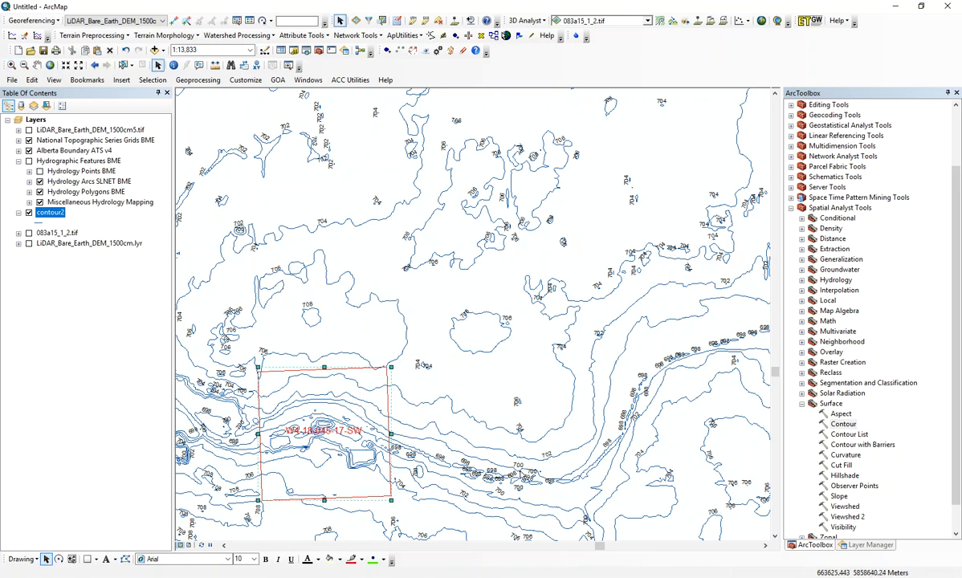
{"action": "key", "text": "Delete"}
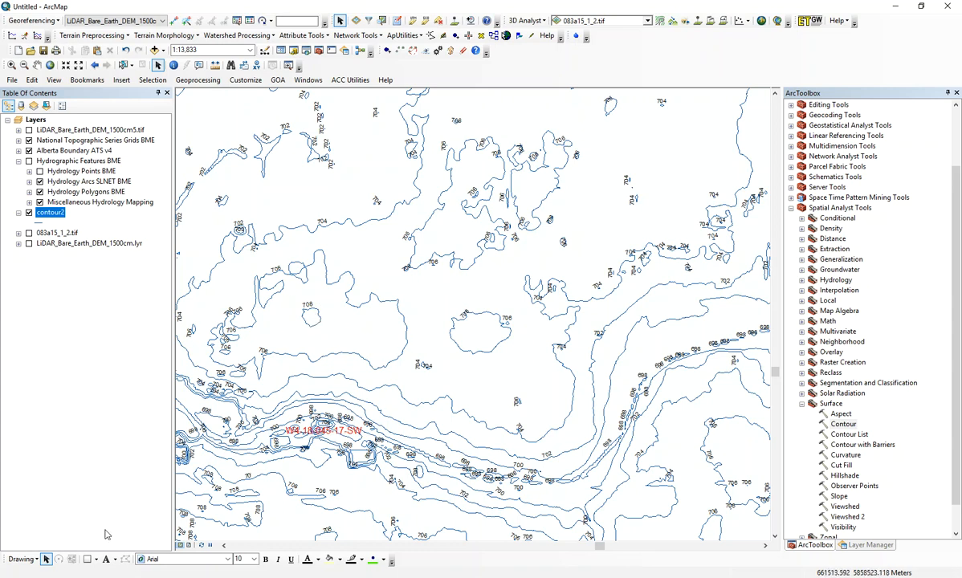
Step: Draw a polygon graphic of about 44.6 ha outlining the catchment, from the W4-18-045-17-SW label north to the small closed 708 contour
{"action": "left_click", "coordinate": [95, 560]}
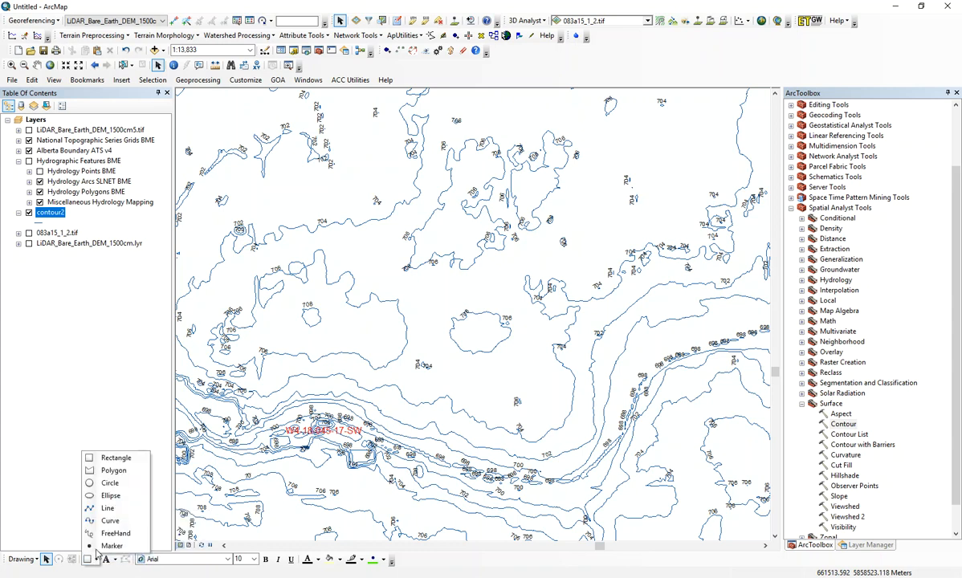
{"action": "left_click", "coordinate": [111, 483]}
{"action": "left_click", "coordinate": [309, 421]}
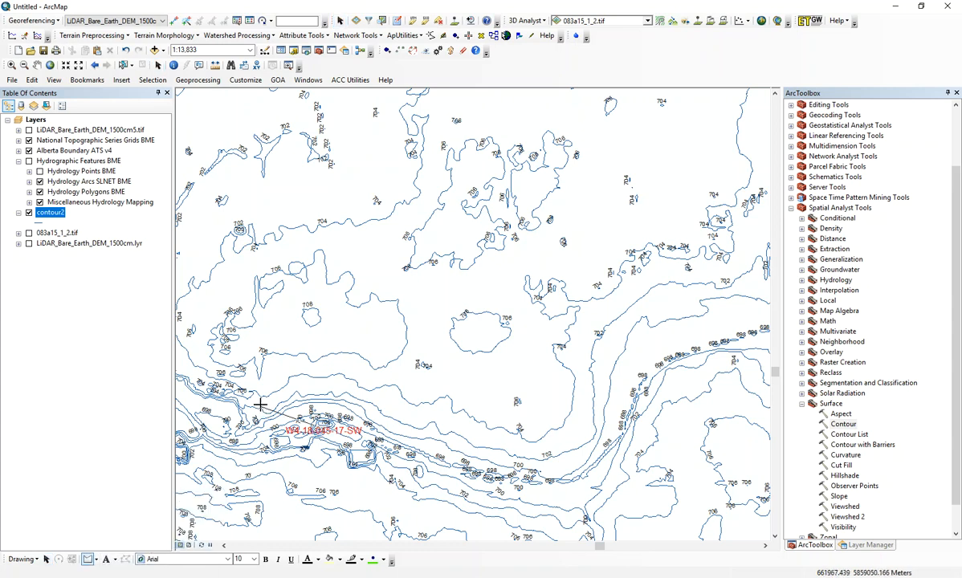
{"action": "left_click", "coordinate": [264, 331]}
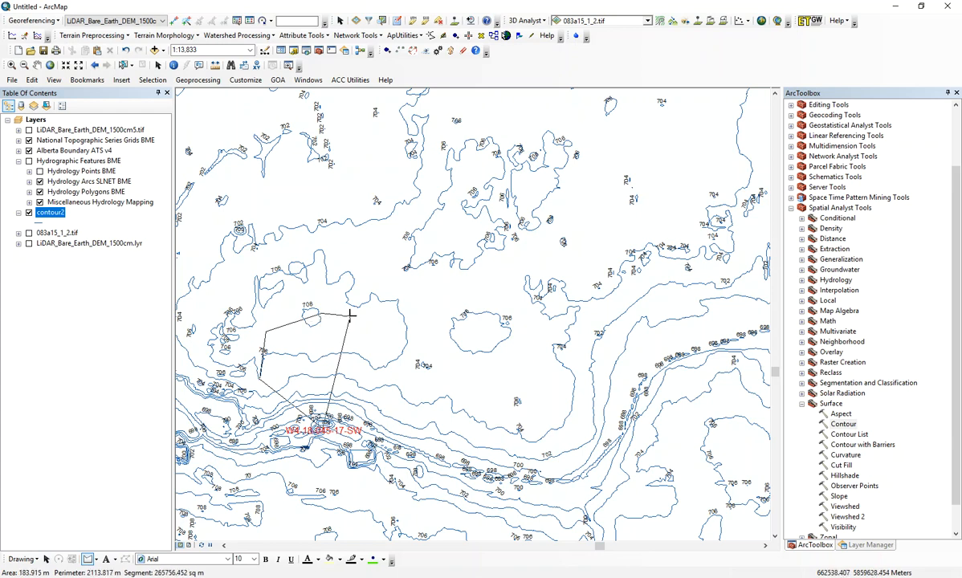
{"action": "left_click", "coordinate": [382, 327]}
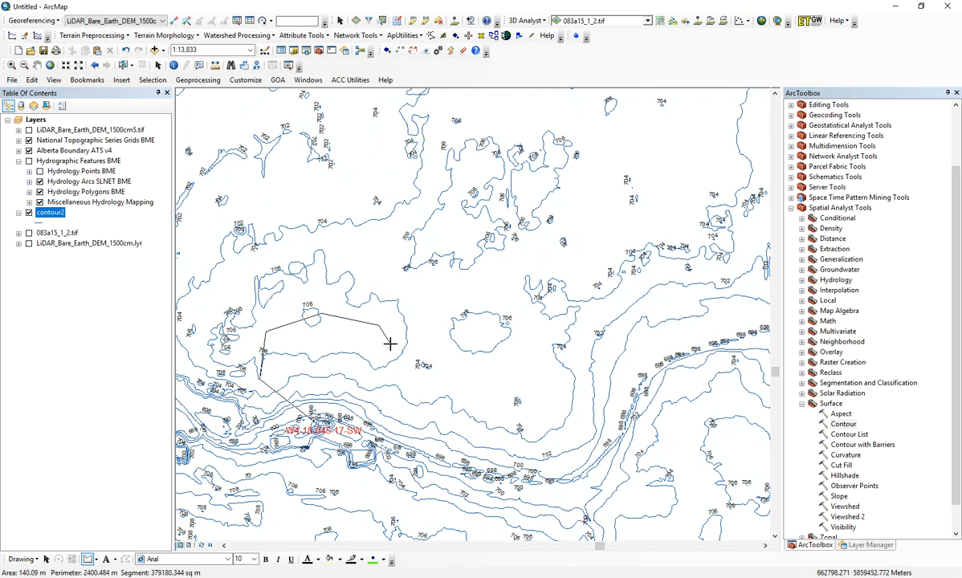
{"action": "left_click", "coordinate": [390, 343]}
{"action": "left_click", "coordinate": [390, 387]}
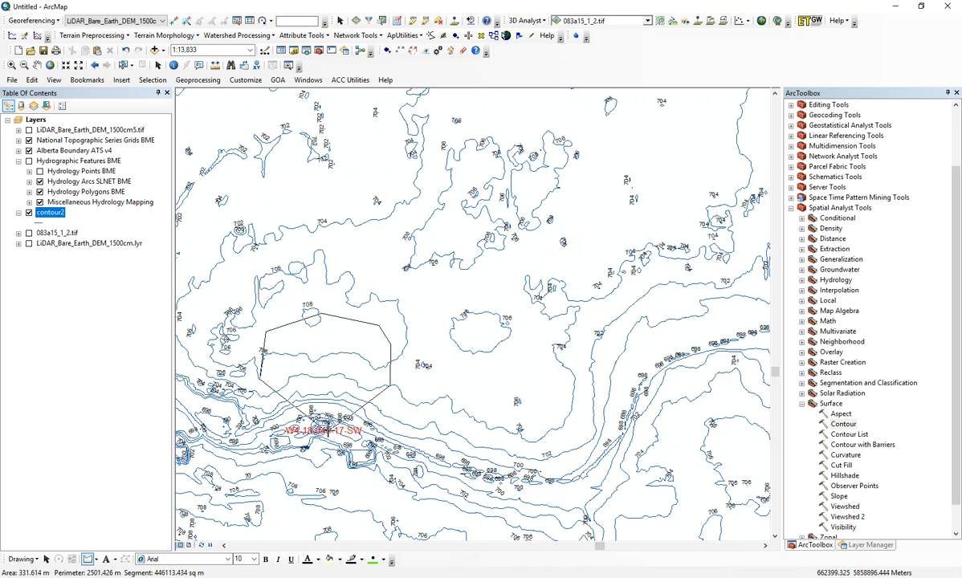
{"action": "double_click", "coordinate": [323, 428]}
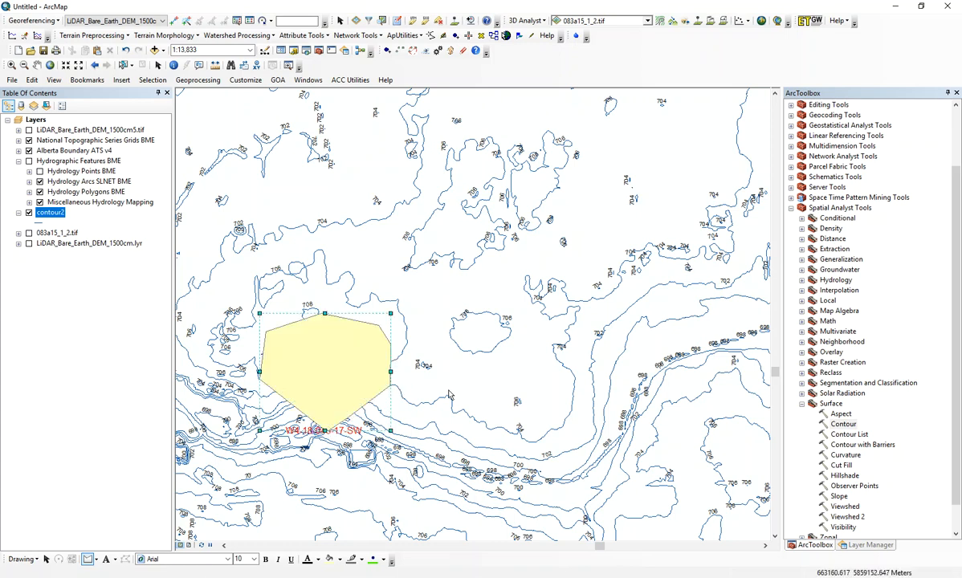
Step: Check the area of the catchment polygon in hectares in its properties
{"action": "right_click", "coordinate": [309, 375]}
{"action": "left_click", "coordinate": [322, 363]}
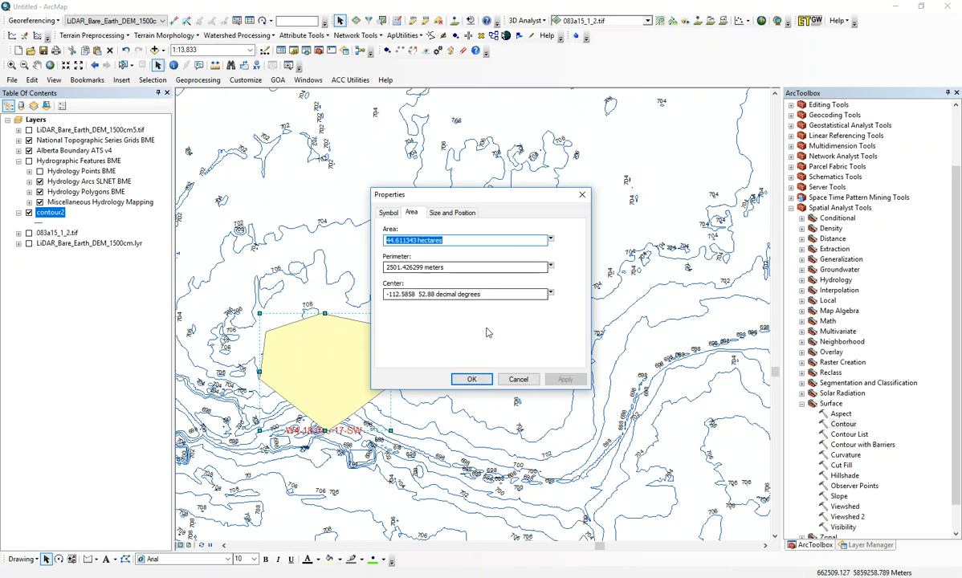
{"action": "left_click", "coordinate": [472, 378]}
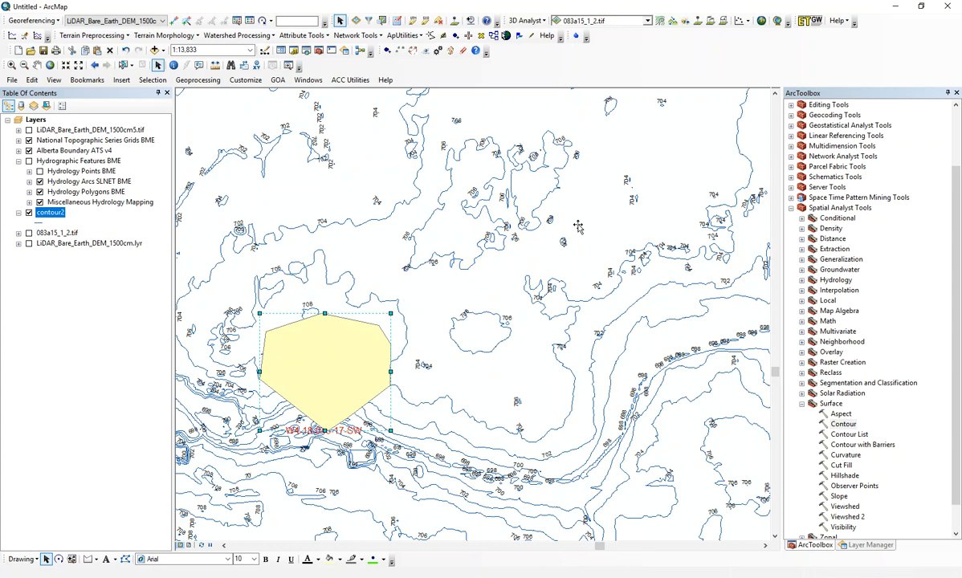
Step: Move the catchment polygon northeast, clear of the valley, and delete it
{"action": "left_click_drag", "start_coordinate": [544, 217], "coordinate": [555, 237]}
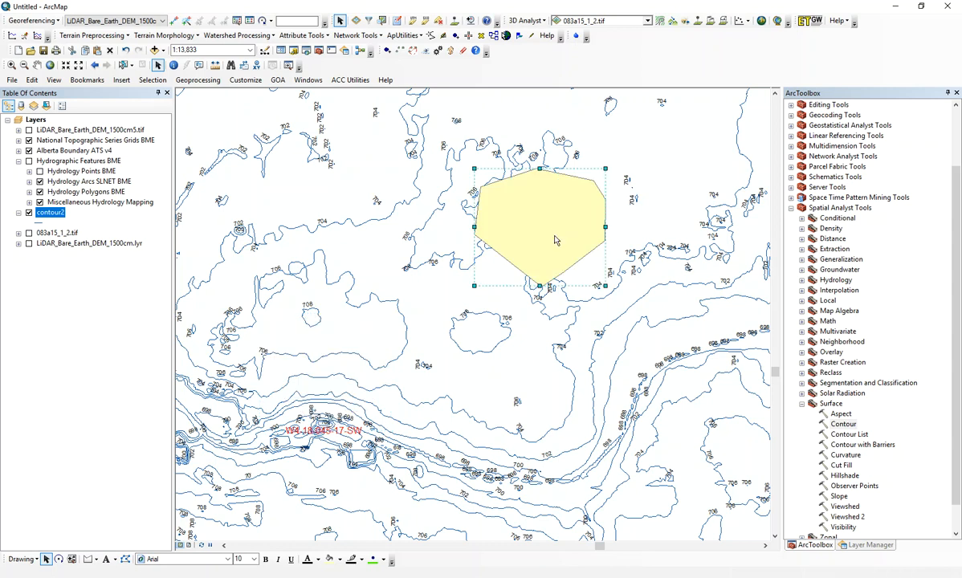
{"action": "key", "text": "Delete"}
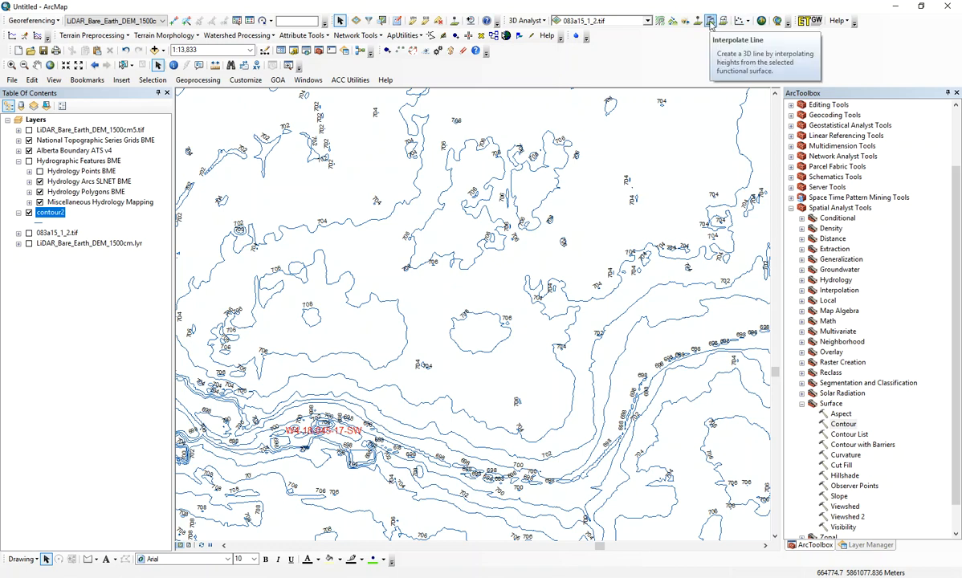
Step: Set the 3D Analyst location for saving profile graph data to C:\_LOCALdata\GIS\Temp
{"action": "left_click", "coordinate": [710, 22]}
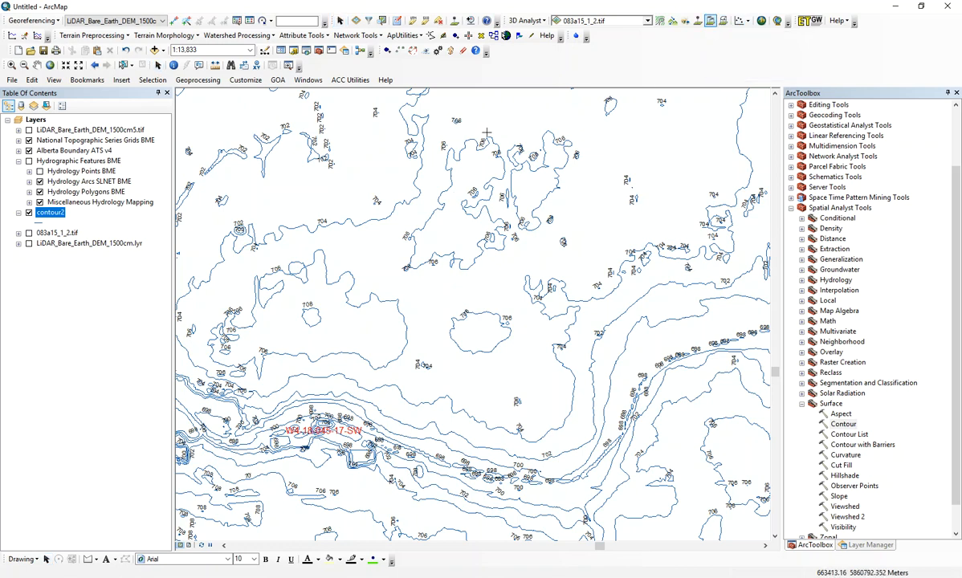
{"action": "left_click", "coordinate": [647, 21]}
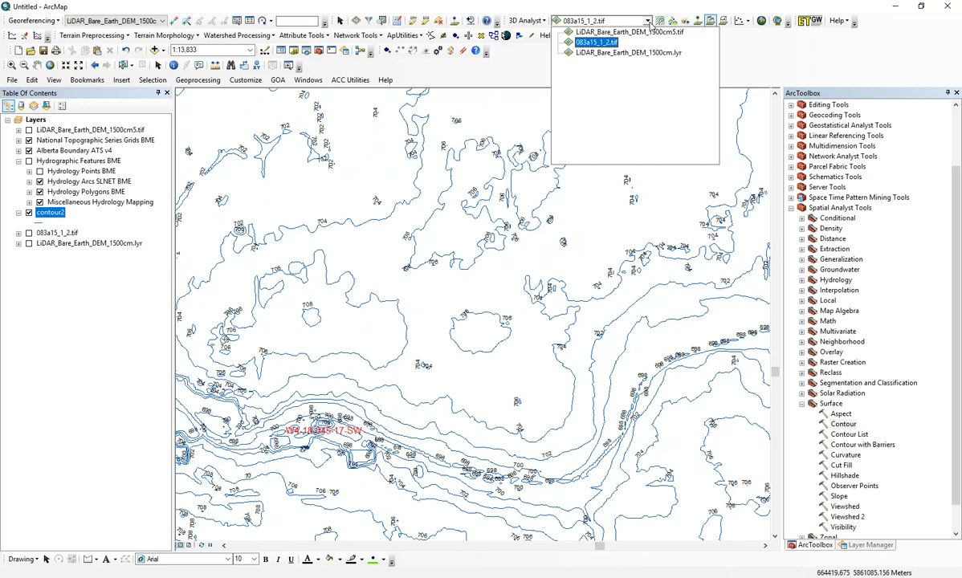
{"action": "left_click", "coordinate": [752, 58]}
{"action": "left_click", "coordinate": [522, 21]}
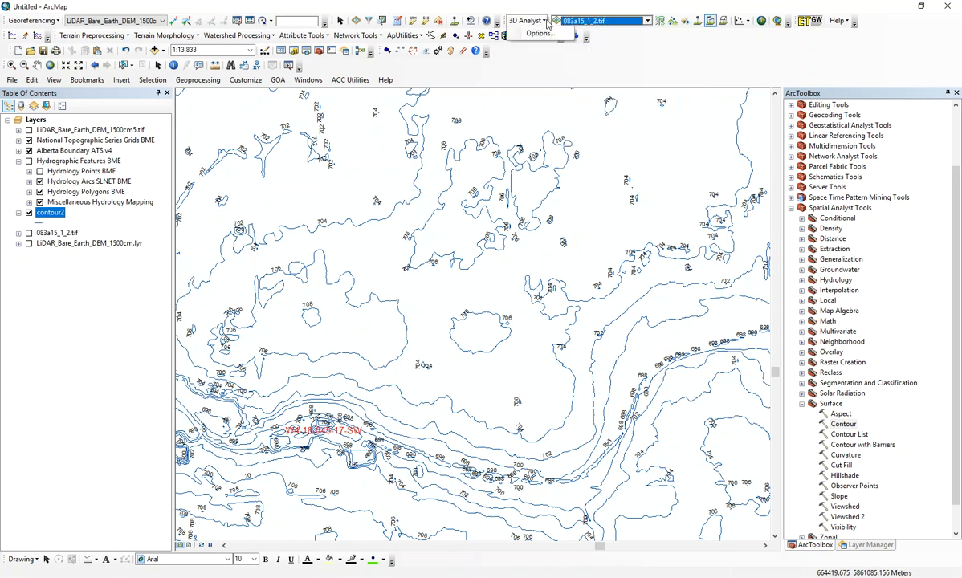
{"action": "left_click", "coordinate": [537, 37]}
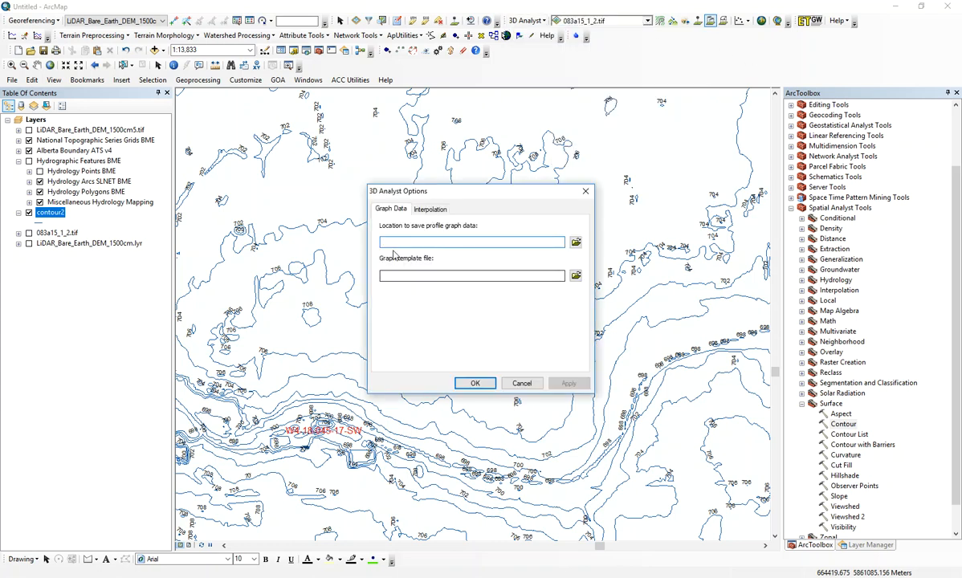
{"action": "left_click", "coordinate": [576, 243]}
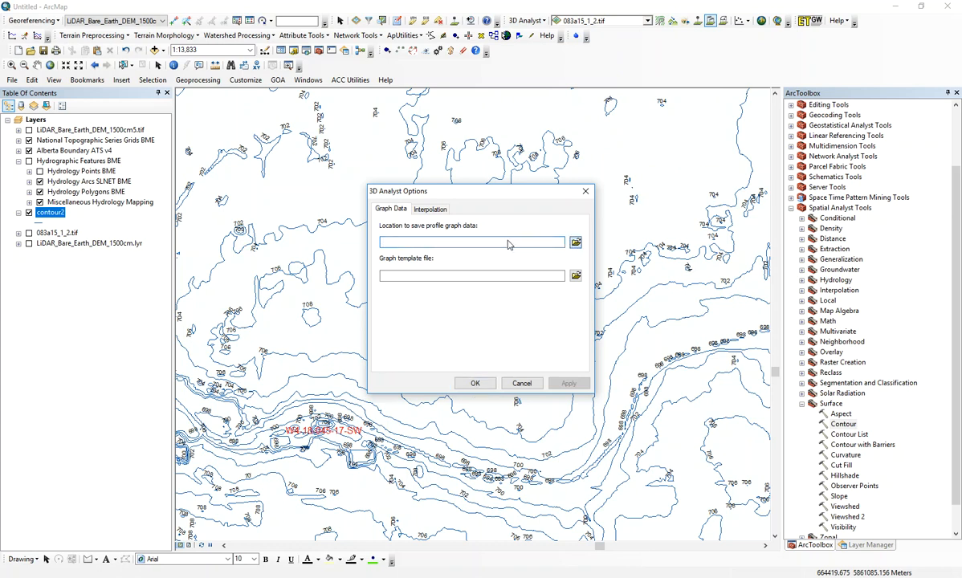
{"action": "left_click", "coordinate": [360, 235]}
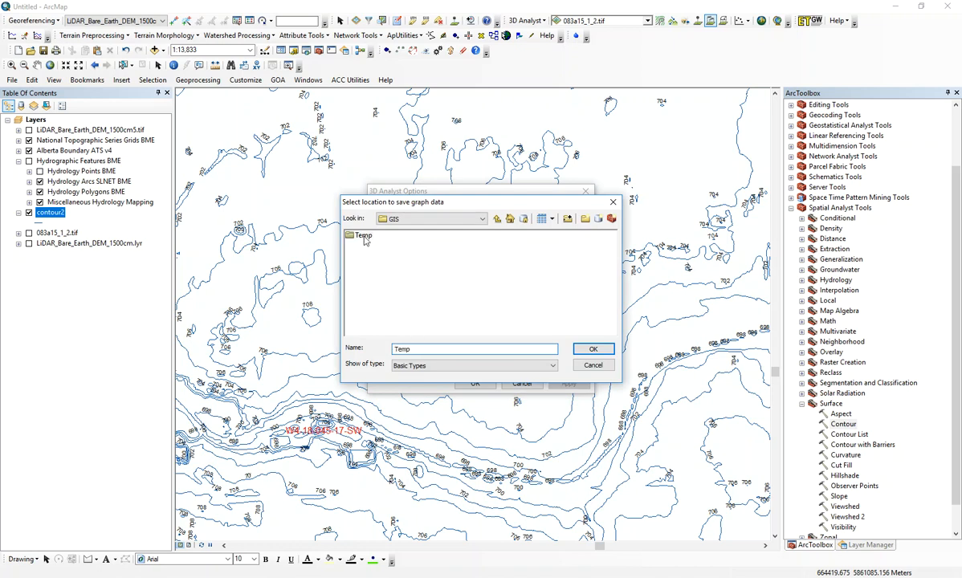
{"action": "left_click", "coordinate": [592, 351]}
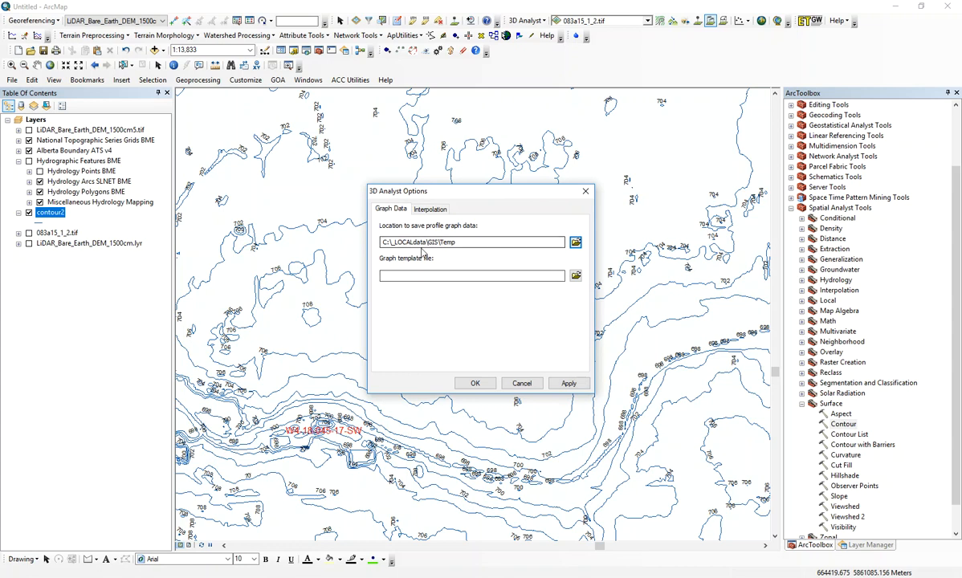
{"action": "left_click", "coordinate": [567, 384]}
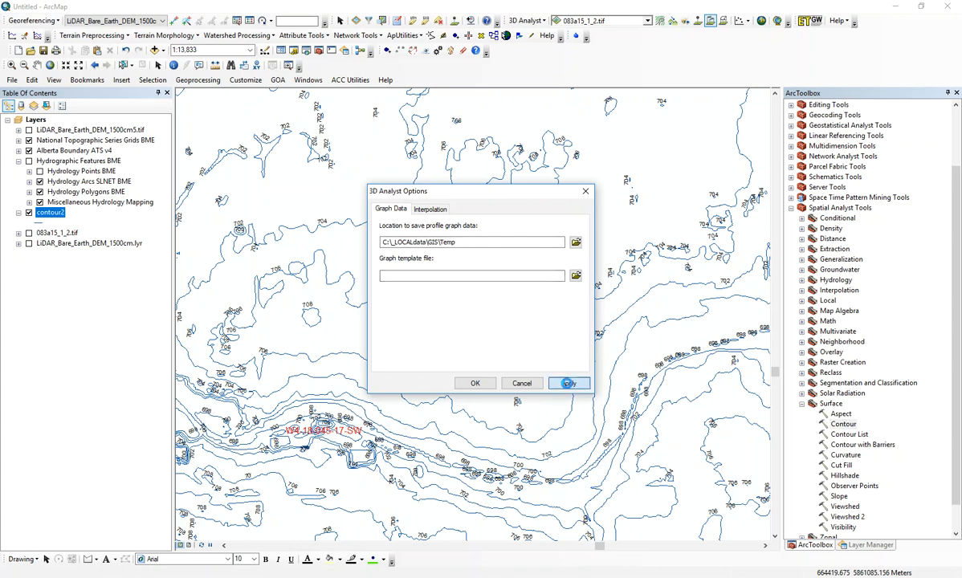
{"action": "left_click", "coordinate": [475, 384]}
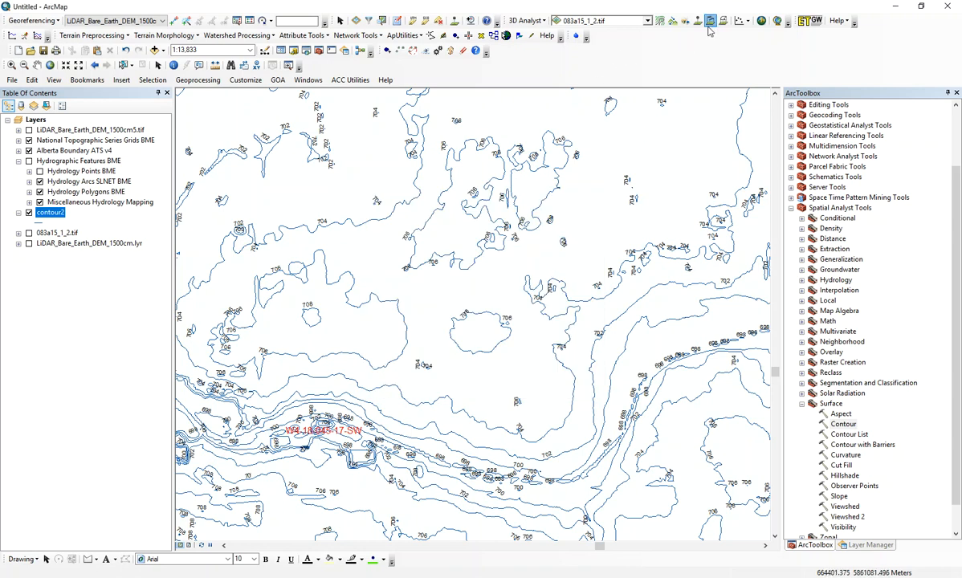
Step: Try to interpolate a line across the valley on the 083a15_1_2.tif surface and create its profile graph
{"action": "left_click", "coordinate": [670, 21]}
{"action": "left_click", "coordinate": [280, 534]}
{"action": "left_click", "coordinate": [322, 352]}
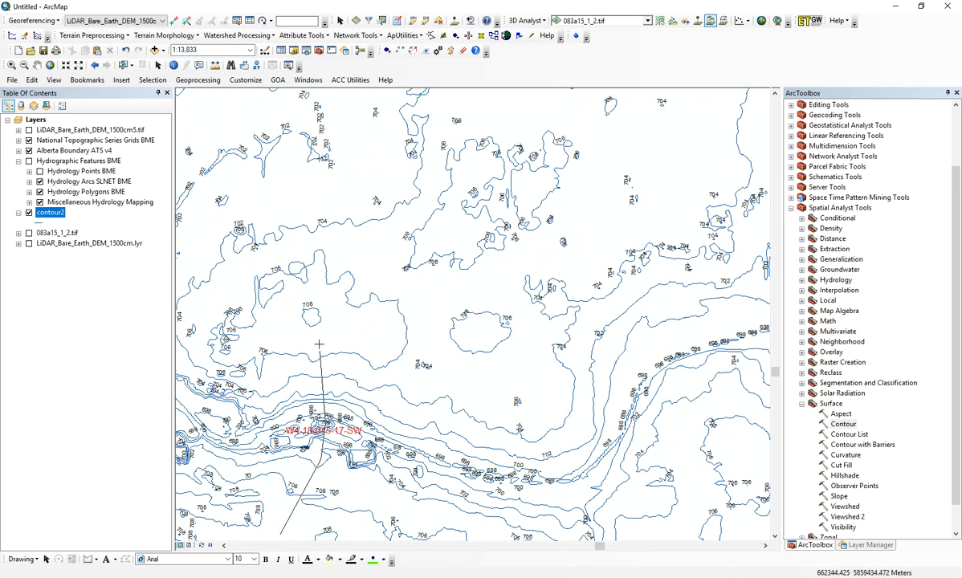
{"action": "double_click", "coordinate": [312, 317]}
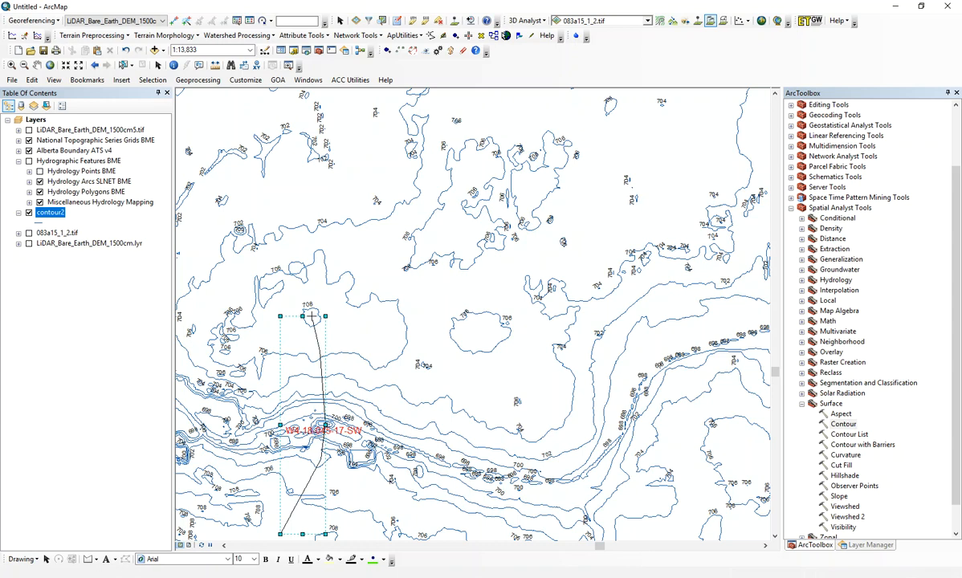
{"action": "left_click", "coordinate": [746, 21]}
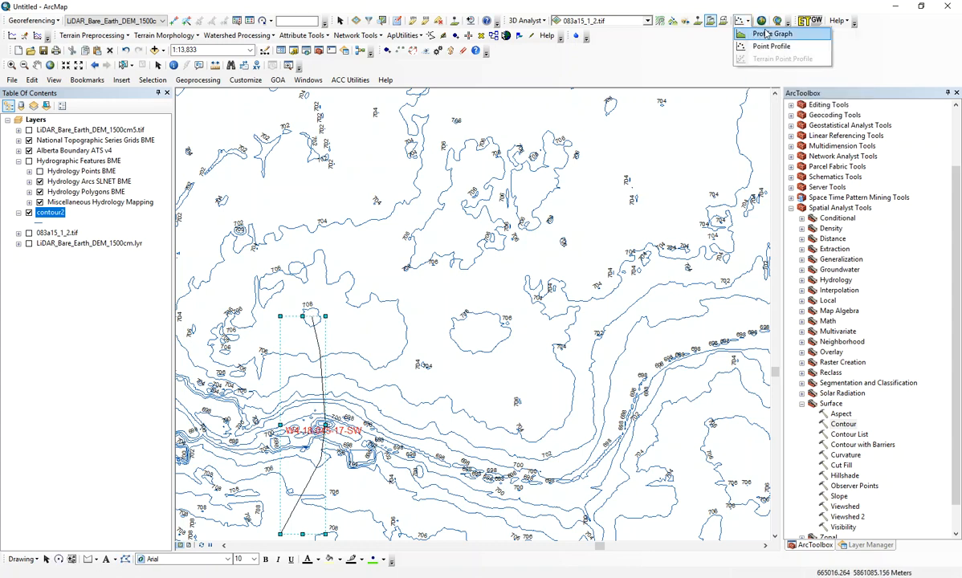
{"action": "left_click", "coordinate": [770, 35]}
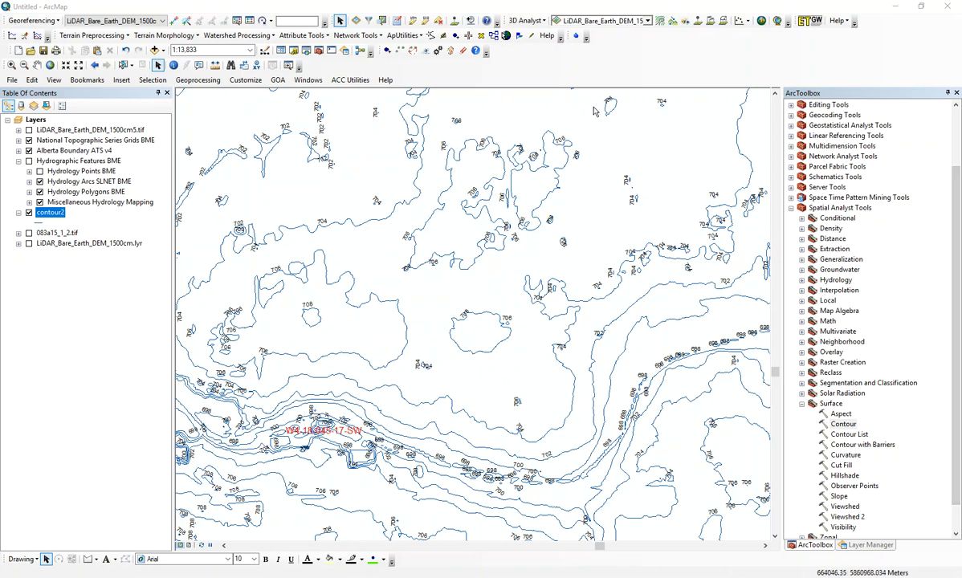
Step: Interpolate a line on the LiDAR_Bare_Earth_DEM_1500cm5.tif surface, from southwest of the W4-18-045-17-SW label across the valley to the small closed 708 contour
{"action": "left_click", "coordinate": [648, 21]}
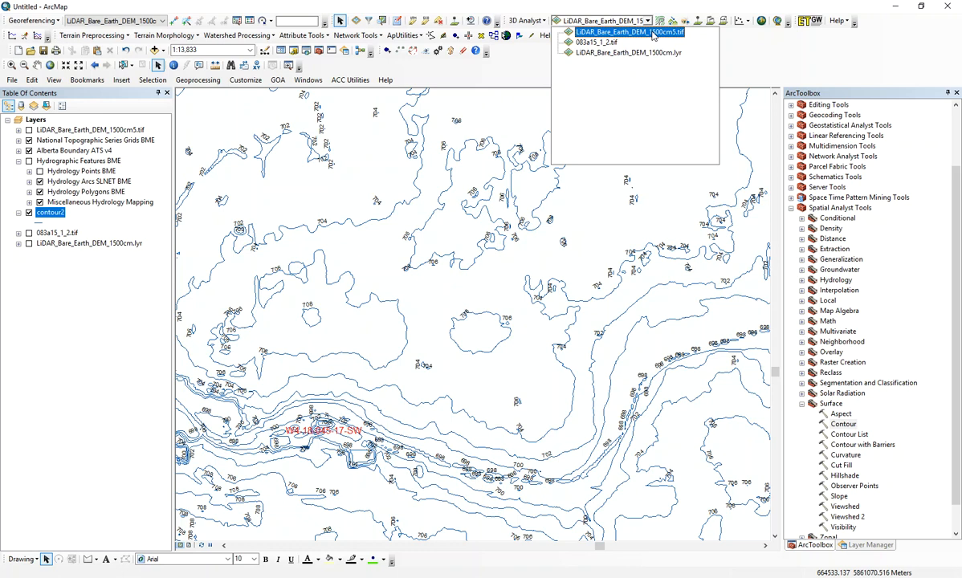
{"action": "left_click", "coordinate": [652, 33]}
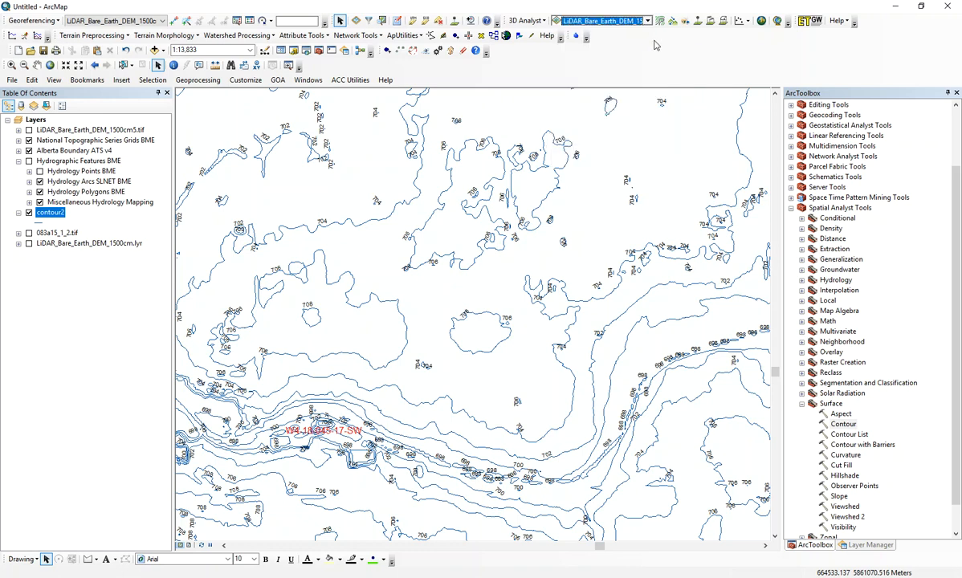
{"action": "left_click", "coordinate": [711, 21]}
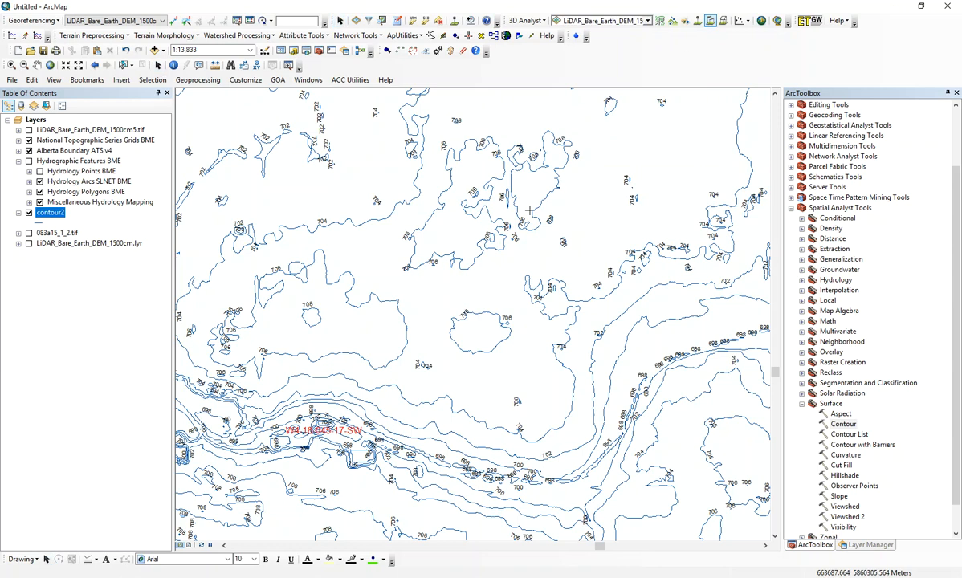
{"action": "left_click", "coordinate": [246, 520]}
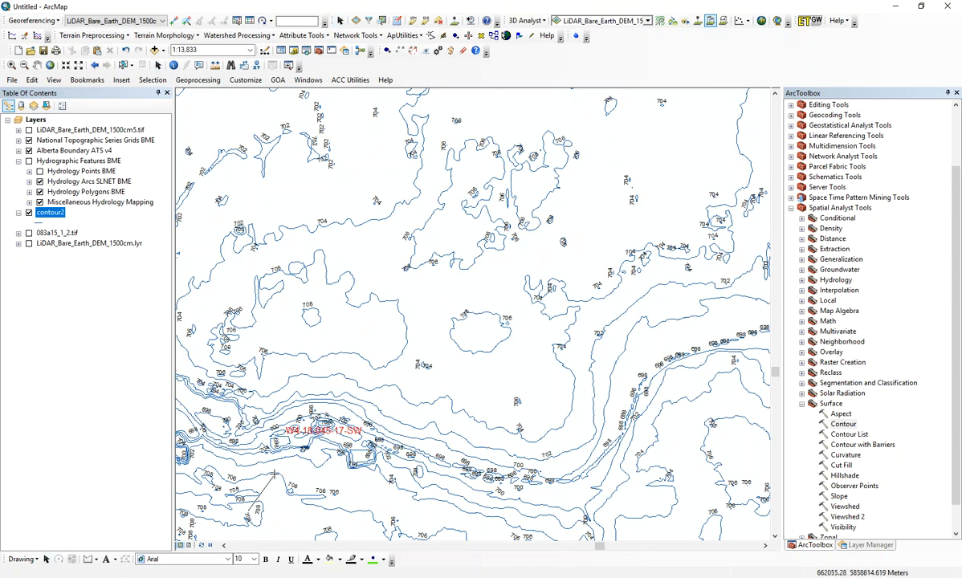
{"action": "left_click", "coordinate": [303, 440]}
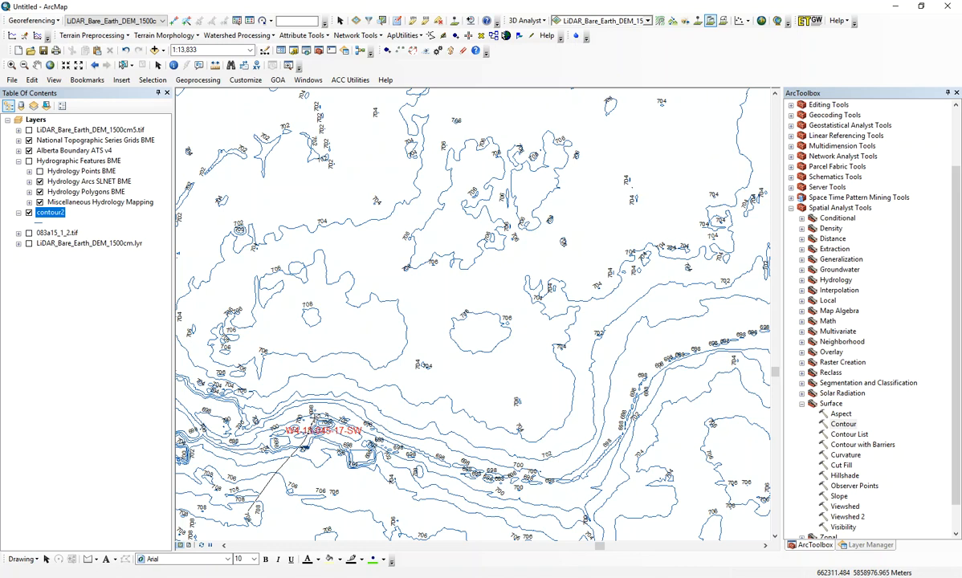
{"action": "left_click", "coordinate": [321, 376]}
{"action": "double_click", "coordinate": [308, 320]}
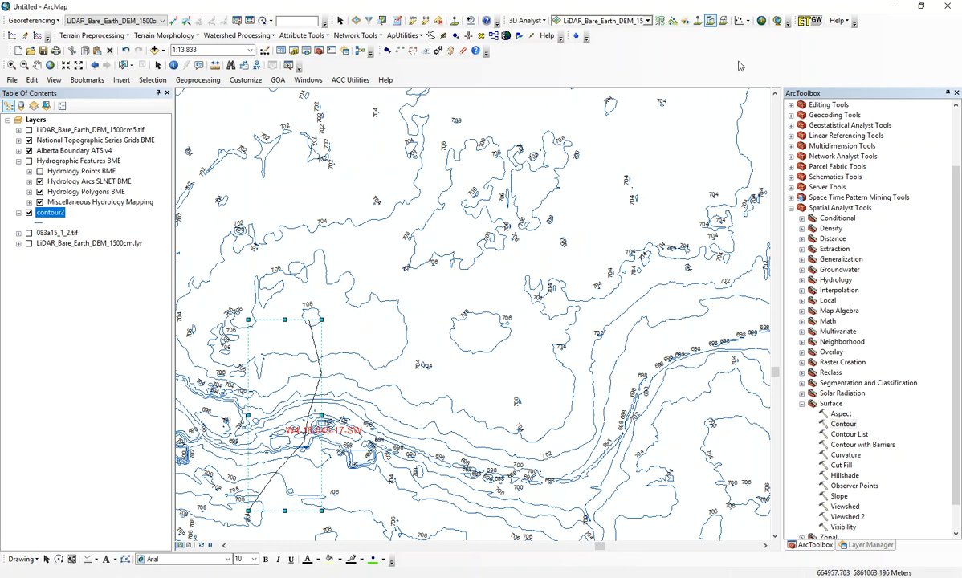
Step: Create a profile graph of the interpolated line and move its window up, clear of the line
{"action": "left_click", "coordinate": [748, 21]}
{"action": "left_click", "coordinate": [758, 36]}
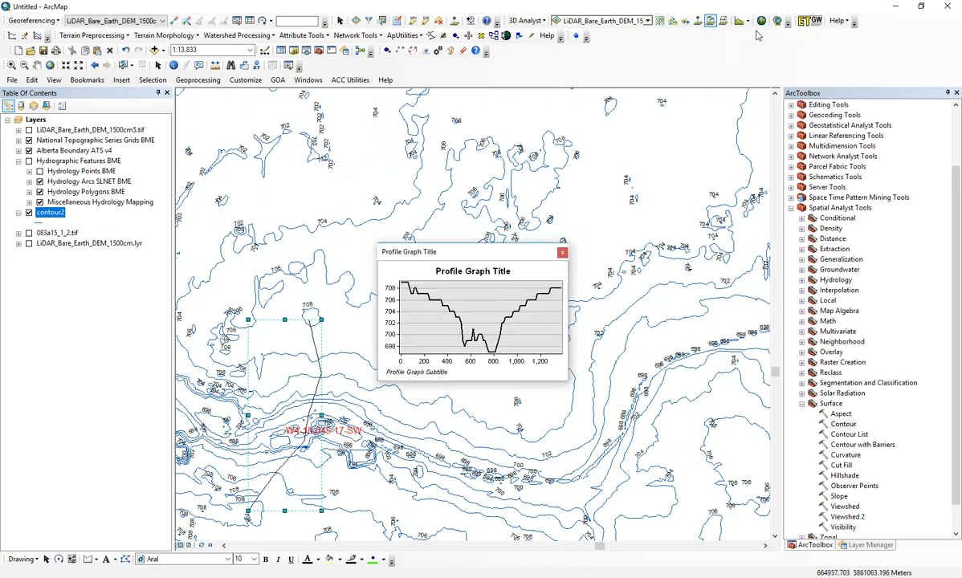
{"action": "left_click_drag", "start_coordinate": [448, 252], "coordinate": [435, 171]}
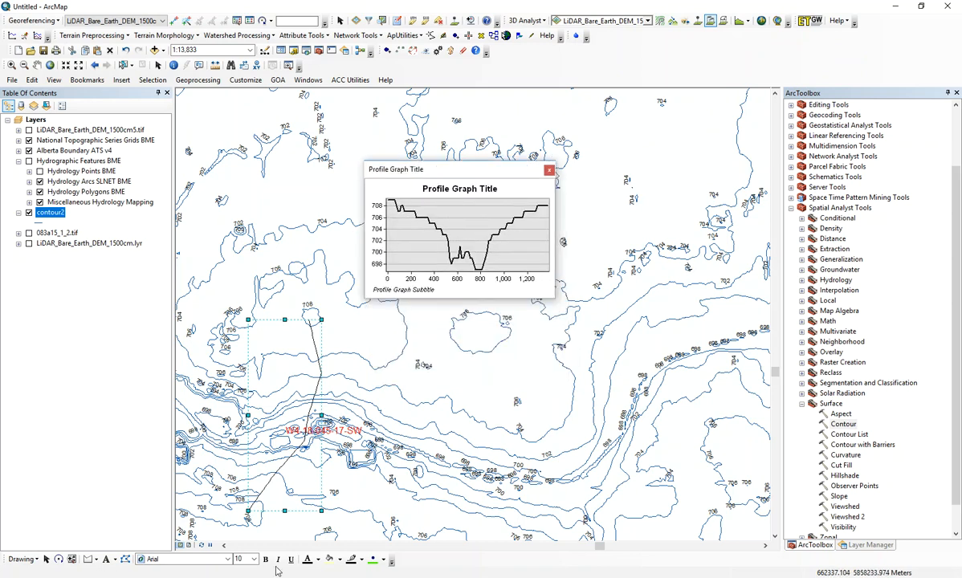
Step: Browse to C:\_LOCALdata\Temp in File Explorer and sort its files by date modified, newest first
{"action": "key", "text": "super+x"}
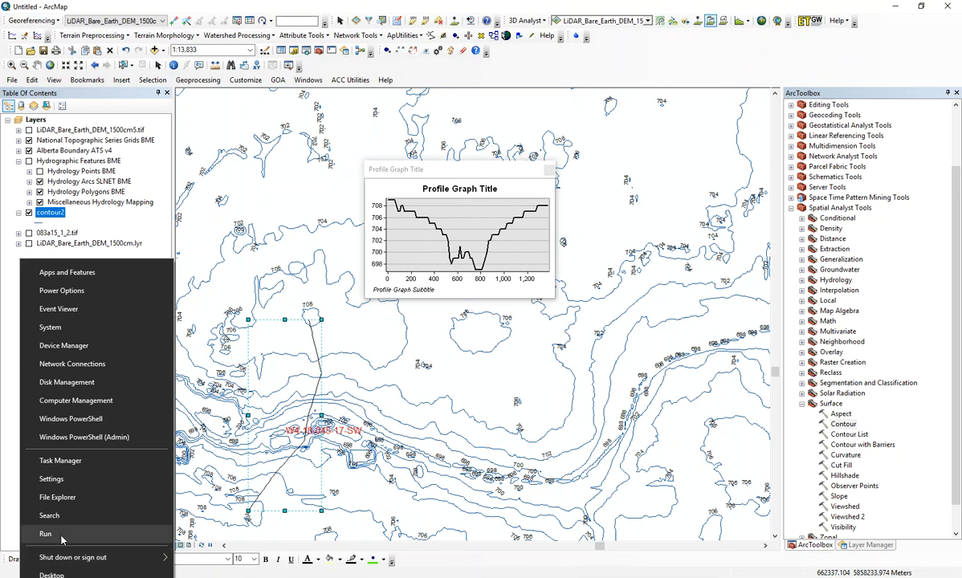
{"action": "left_click", "coordinate": [71, 498]}
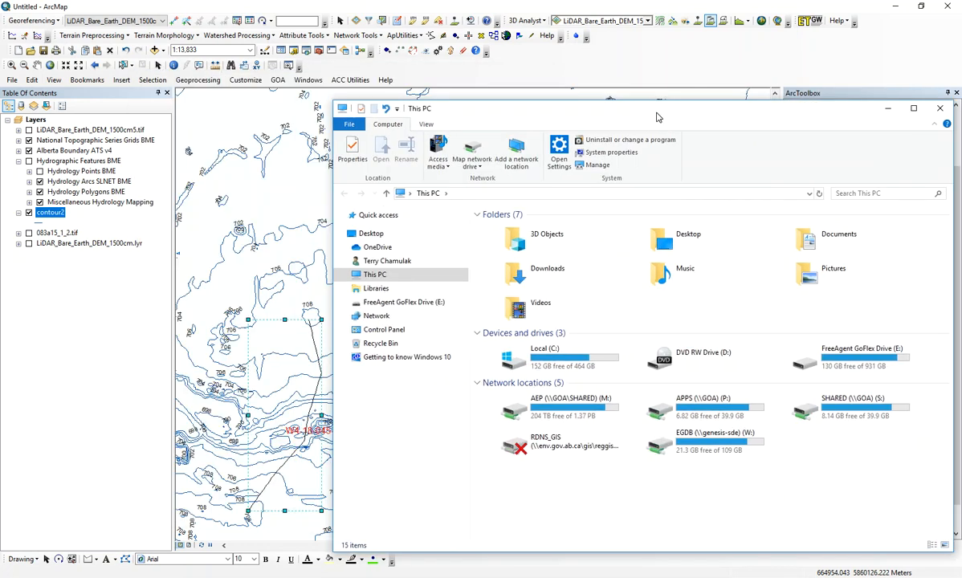
{"action": "double_click", "coordinate": [579, 368]}
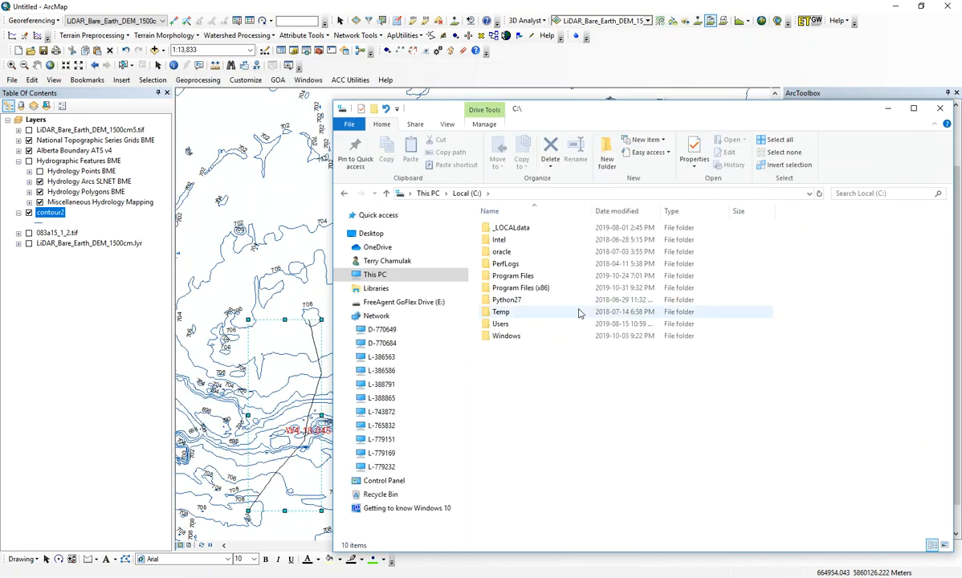
{"action": "double_click", "coordinate": [522, 232]}
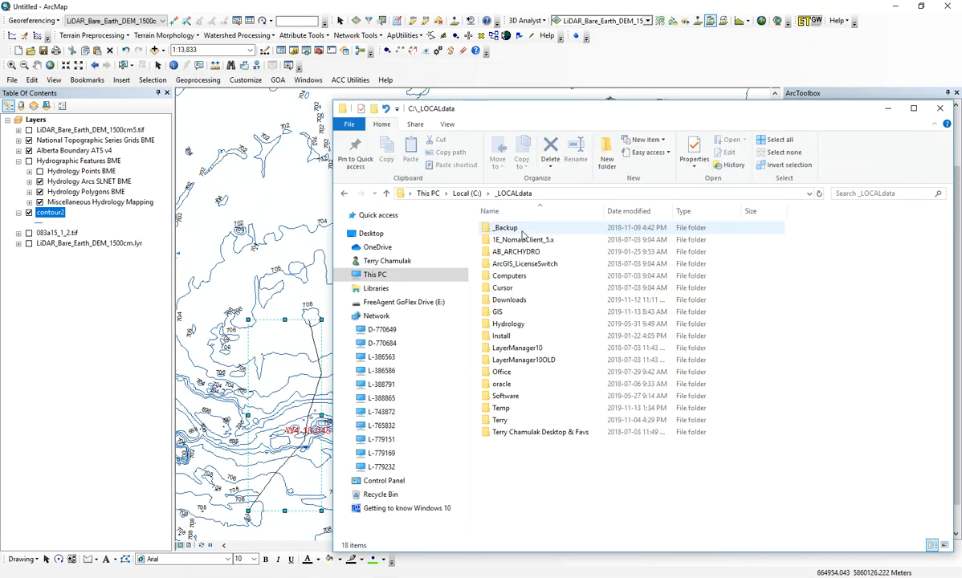
{"action": "double_click", "coordinate": [511, 410]}
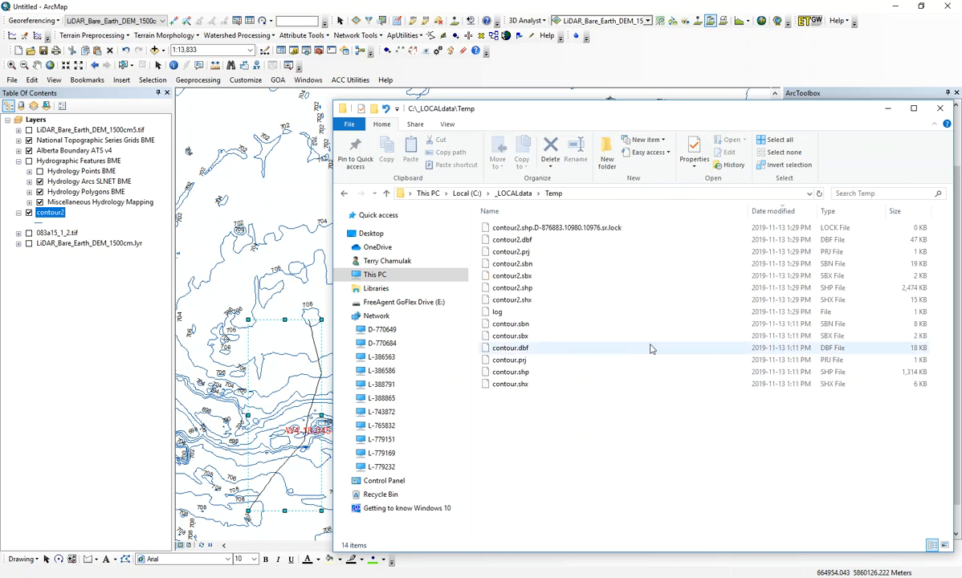
{"action": "left_click", "coordinate": [786, 212]}
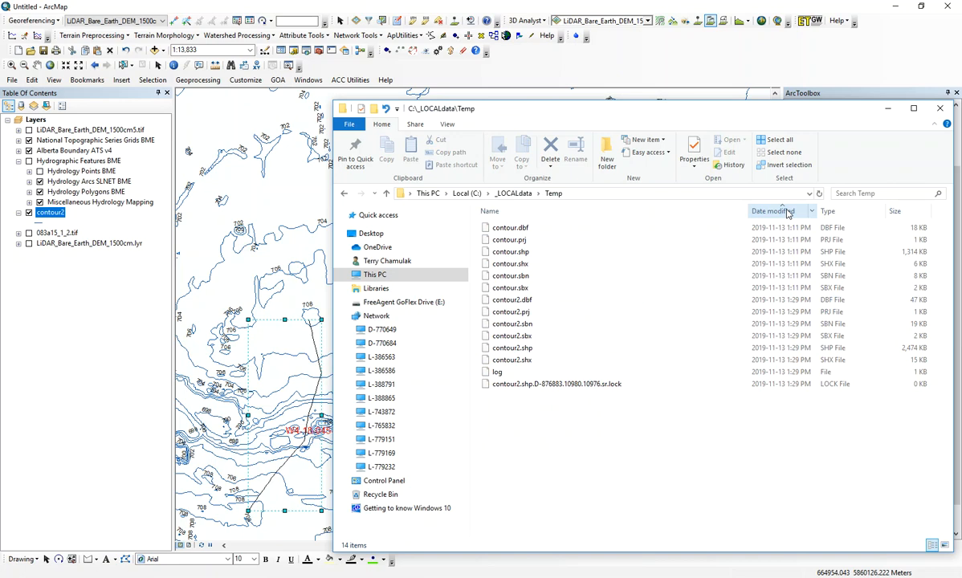
{"action": "left_click", "coordinate": [787, 213]}
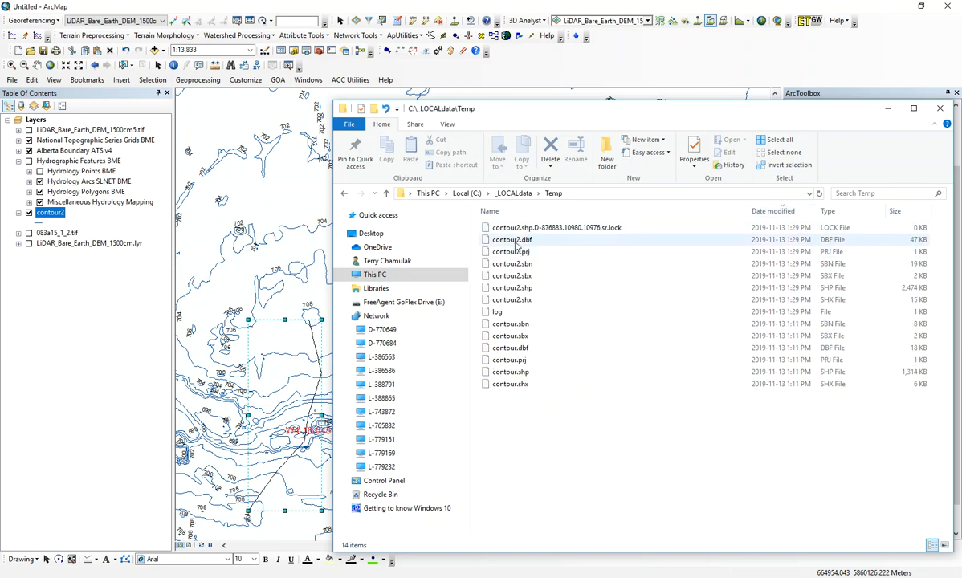
Step: Open contour2.dbf from the Temp folder in Excel and examine its ID and CONTOUR columns
{"action": "left_click", "coordinate": [707, 239]}
{"action": "left_click_drag", "start_coordinate": [567, 111], "coordinate": [918, 119]}
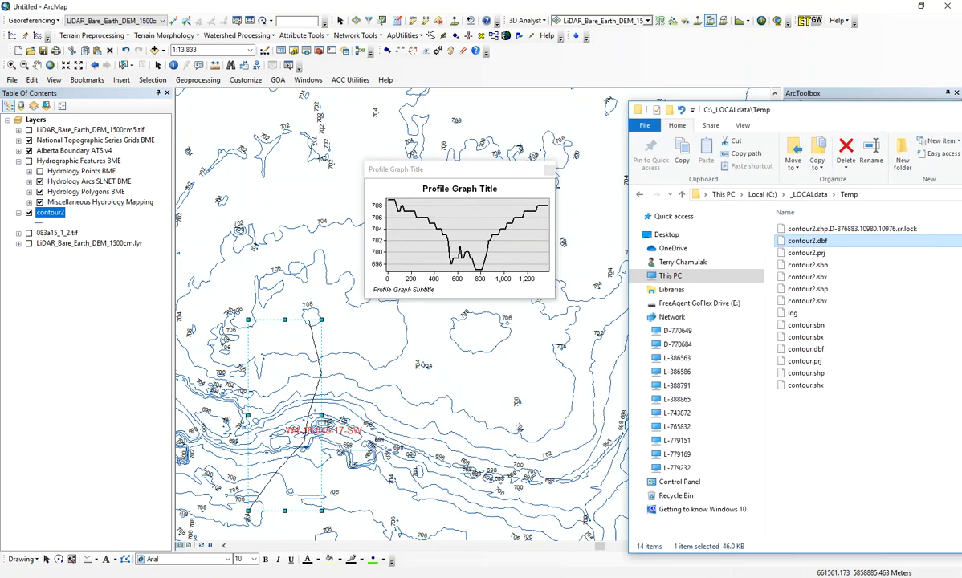
{"action": "key", "text": "super"}
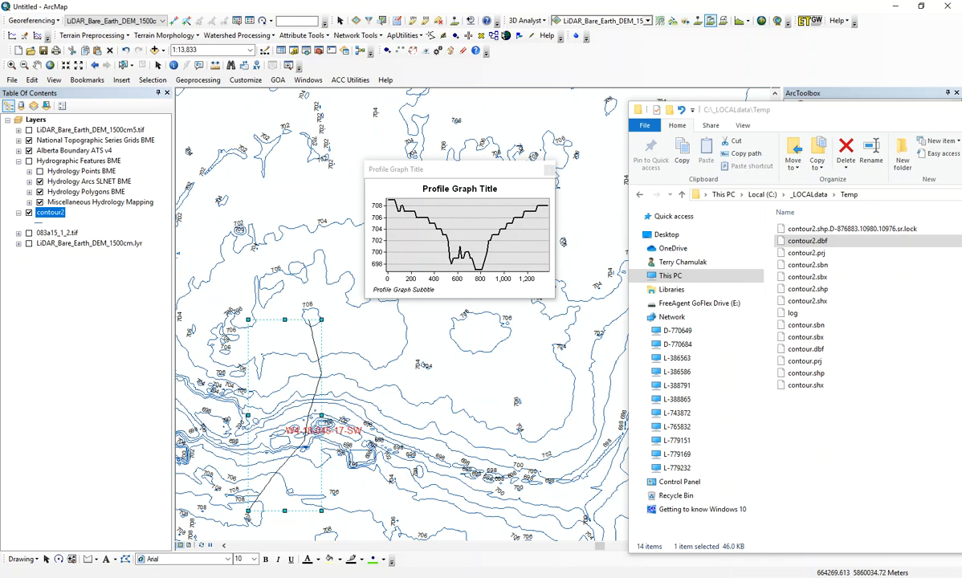
{"action": "left_click_drag", "start_coordinate": [961, 68], "coordinate": [249, 97]}
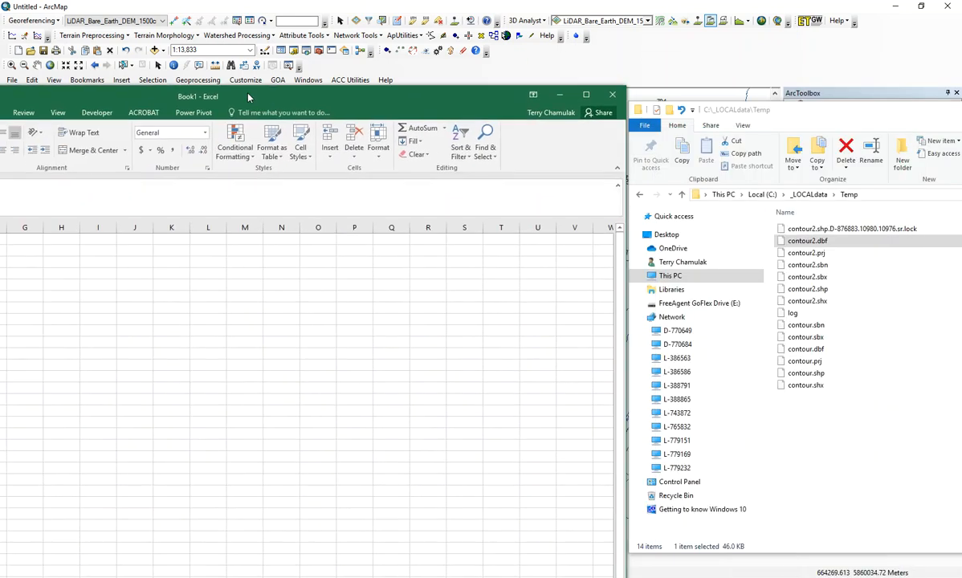
{"action": "left_click_drag", "start_coordinate": [803, 241], "coordinate": [159, 292]}
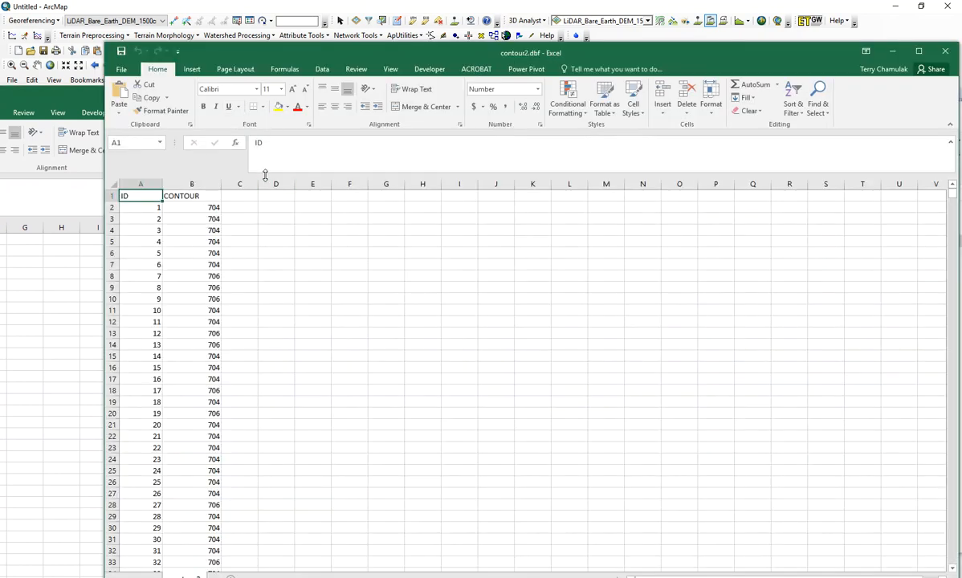
{"action": "left_click_drag", "start_coordinate": [345, 56], "coordinate": [326, 66]}
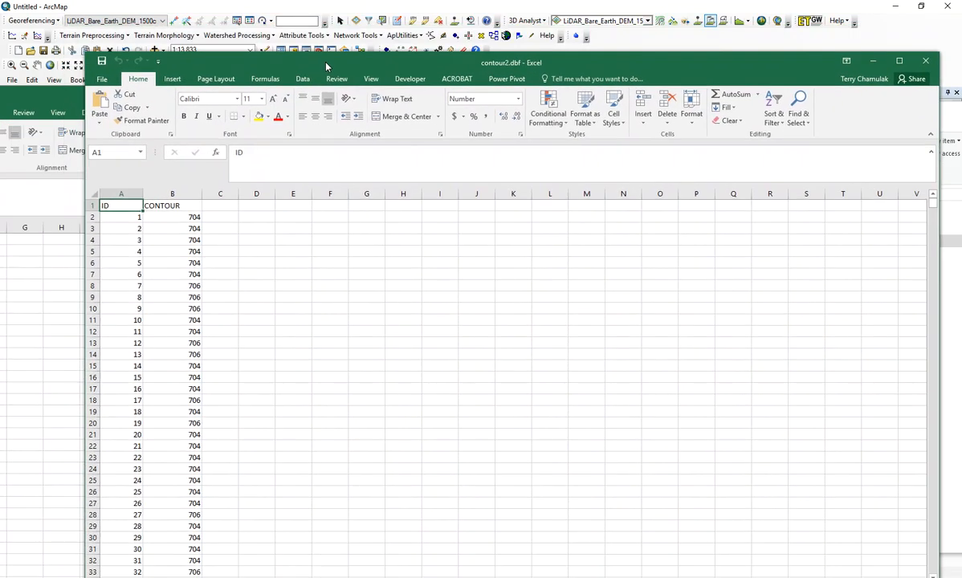
{"action": "mouse_move", "coordinate": [932, 204]}
{"action": "left_mouse_down"}
{"action": "mouse_move", "coordinate": [926, 324]}
{"action": "mouse_move", "coordinate": [932, 205]}
{"action": "left_mouse_up"}
Step: Switch back to ArcMap, then move the profile graph window up and enlarge it
{"action": "key", "text": "alt+Tab"}
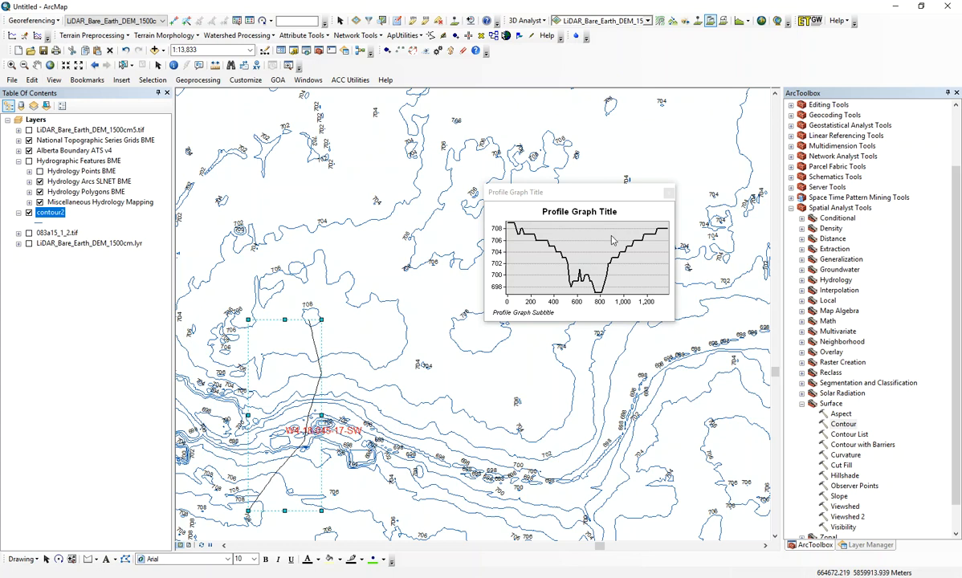
{"action": "left_click_drag", "start_coordinate": [583, 191], "coordinate": [468, 164]}
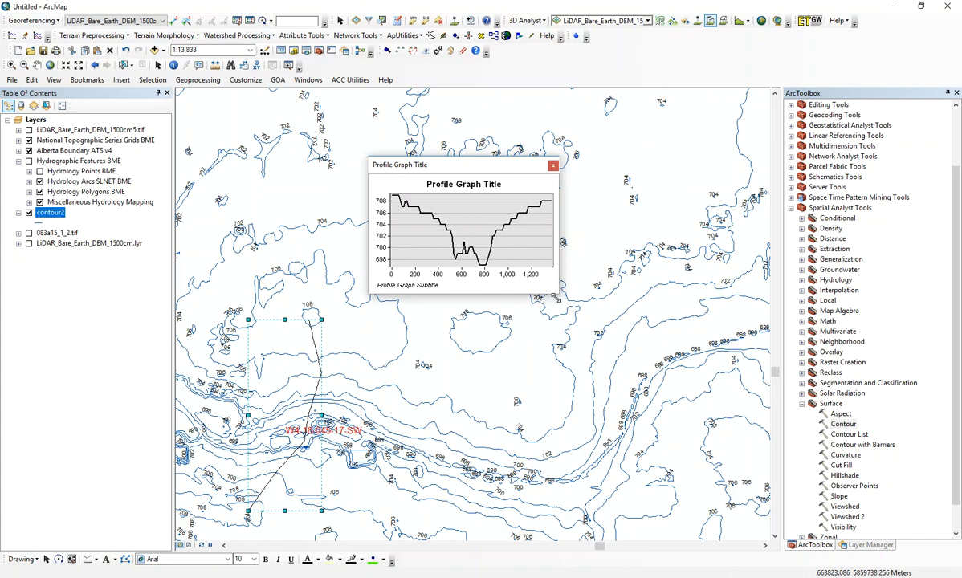
{"action": "left_click_drag", "start_coordinate": [555, 297], "coordinate": [662, 350]}
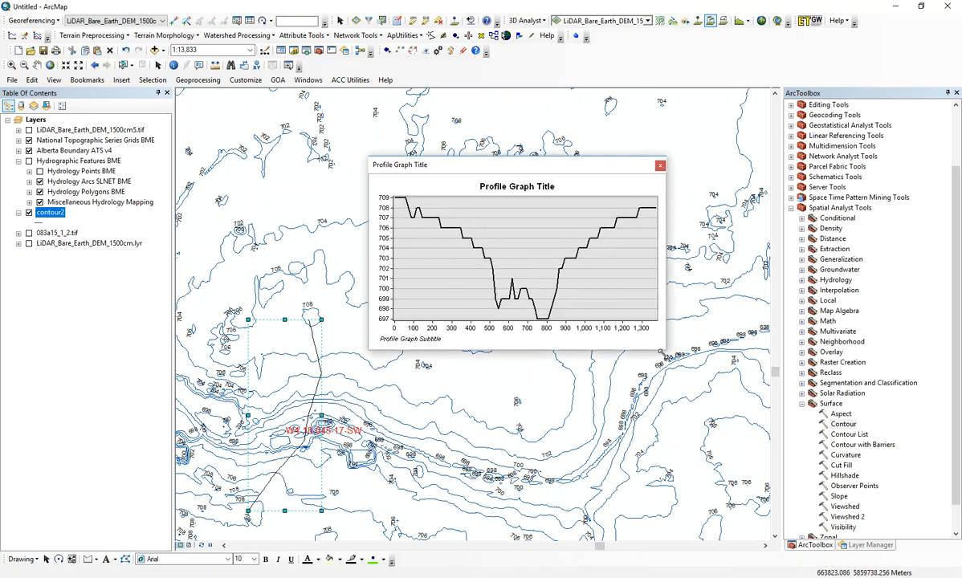
{"action": "right_click", "coordinate": [480, 186]}
{"action": "left_click", "coordinate": [536, 303]}
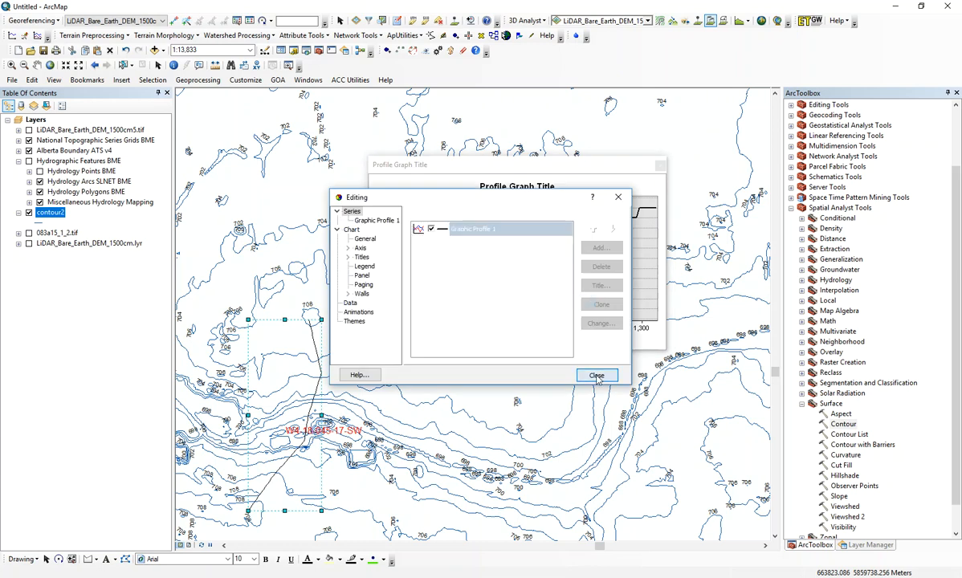
{"action": "left_click", "coordinate": [597, 377]}
Step: Start exporting the profile graph's data as text and set the delimiter to Comma
{"action": "right_click", "coordinate": [518, 191]}
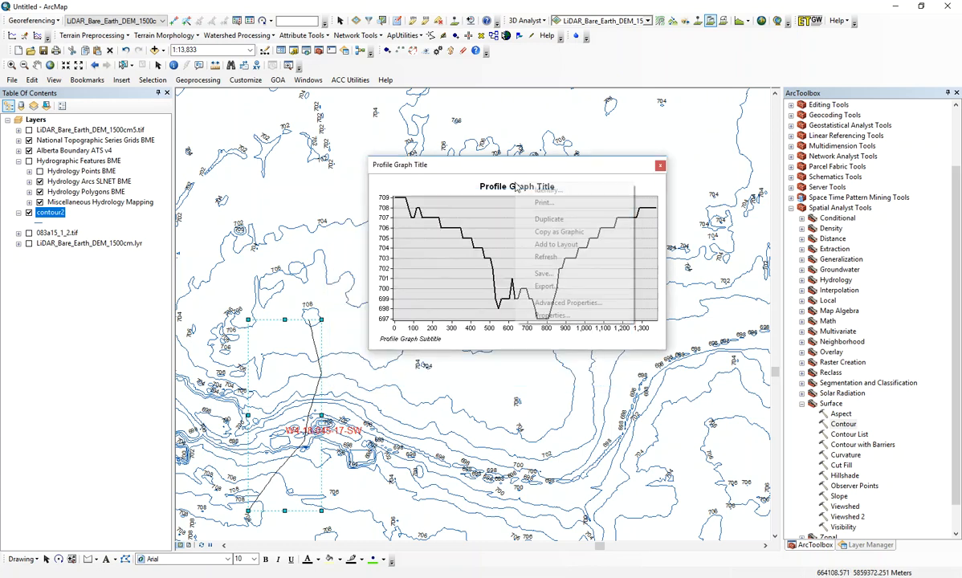
{"action": "left_click", "coordinate": [551, 287]}
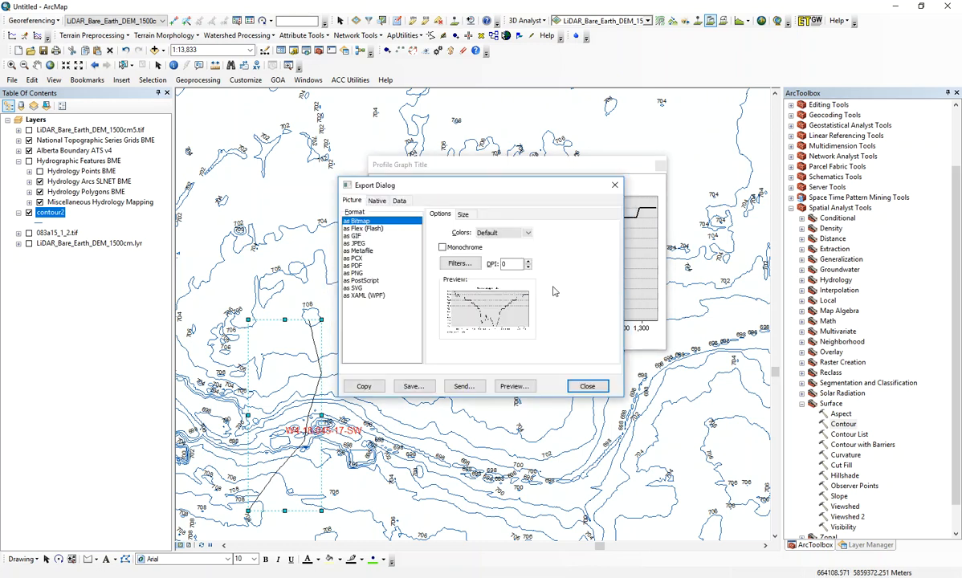
{"action": "left_click", "coordinate": [398, 200]}
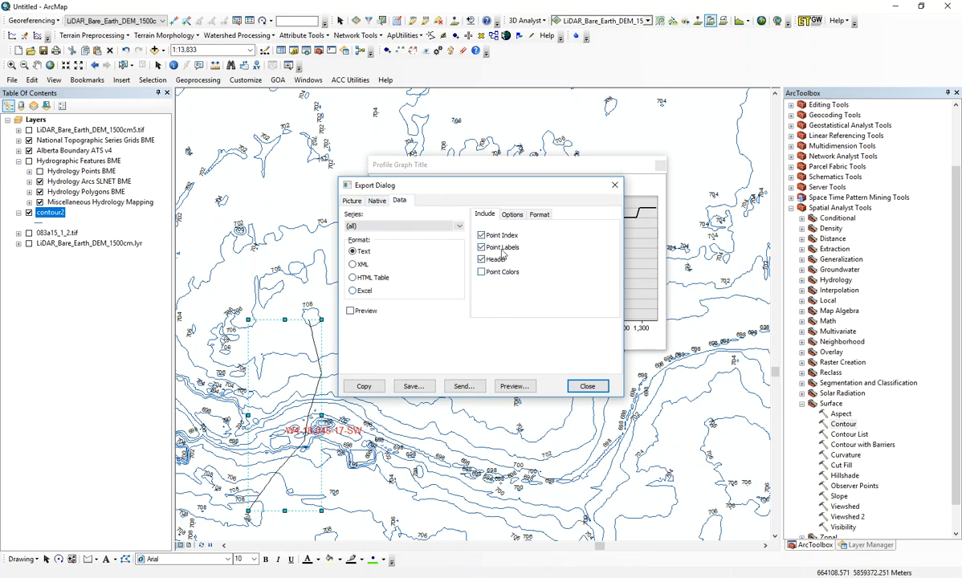
{"action": "left_click", "coordinate": [512, 214]}
{"action": "left_click", "coordinate": [521, 242]}
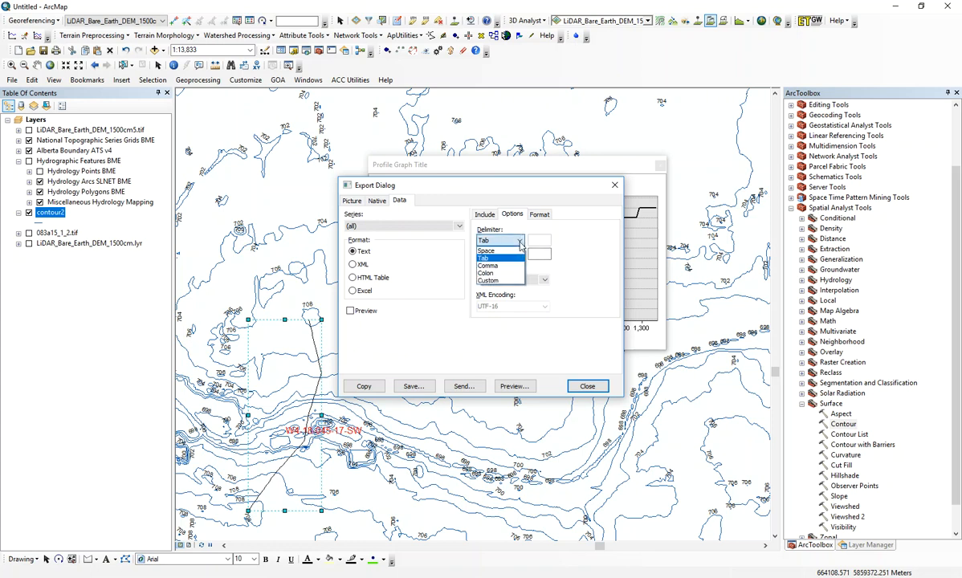
{"action": "left_click", "coordinate": [491, 267]}
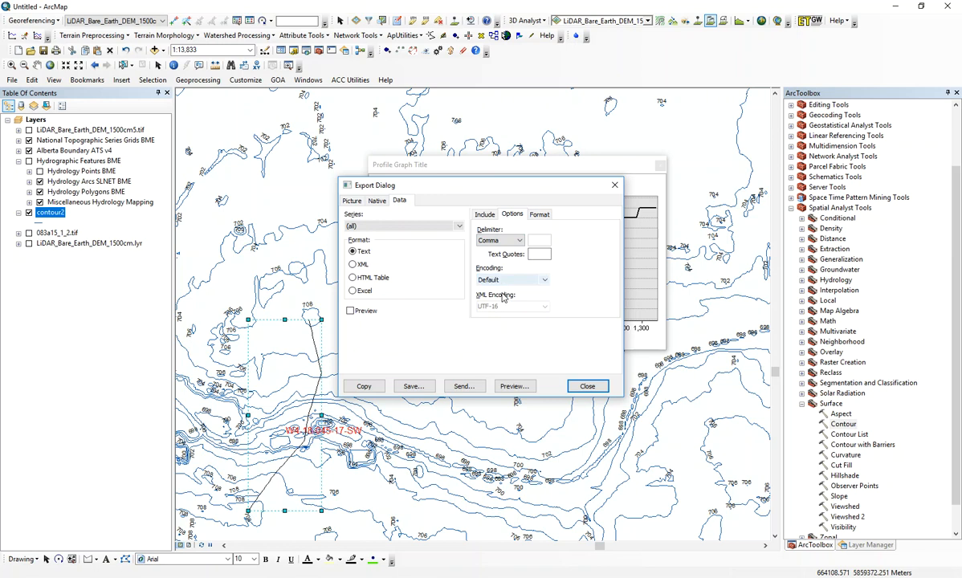
Step: Preview the comma-delimited export data with point index, point labels and header included, and copy it to the clipboard
{"action": "left_click", "coordinate": [539, 218]}
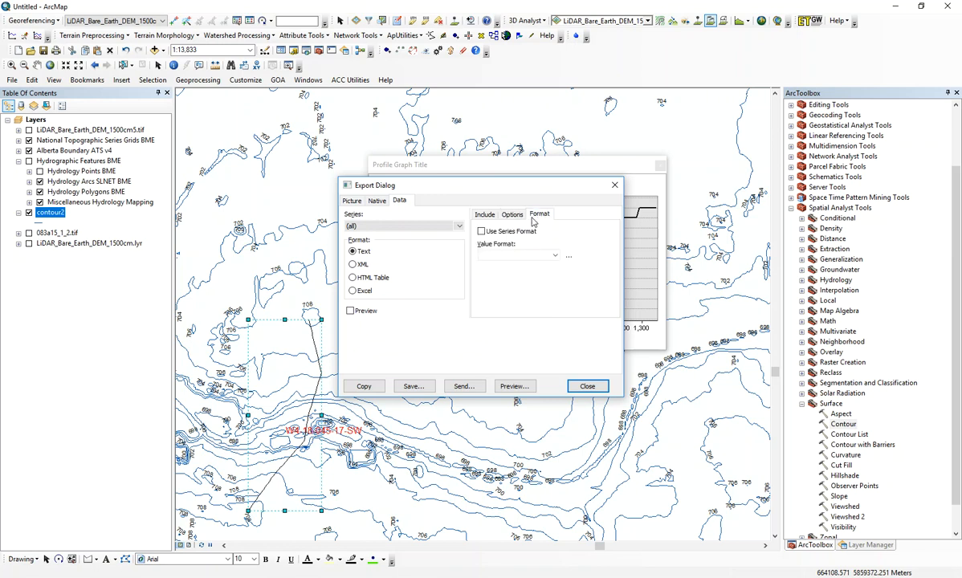
{"action": "left_click", "coordinate": [483, 218]}
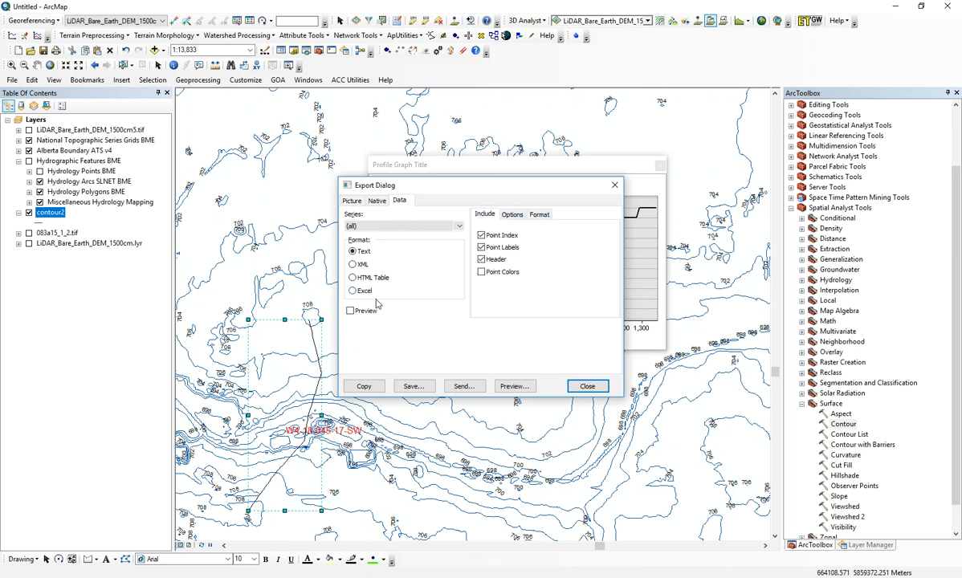
{"action": "left_click", "coordinate": [351, 312]}
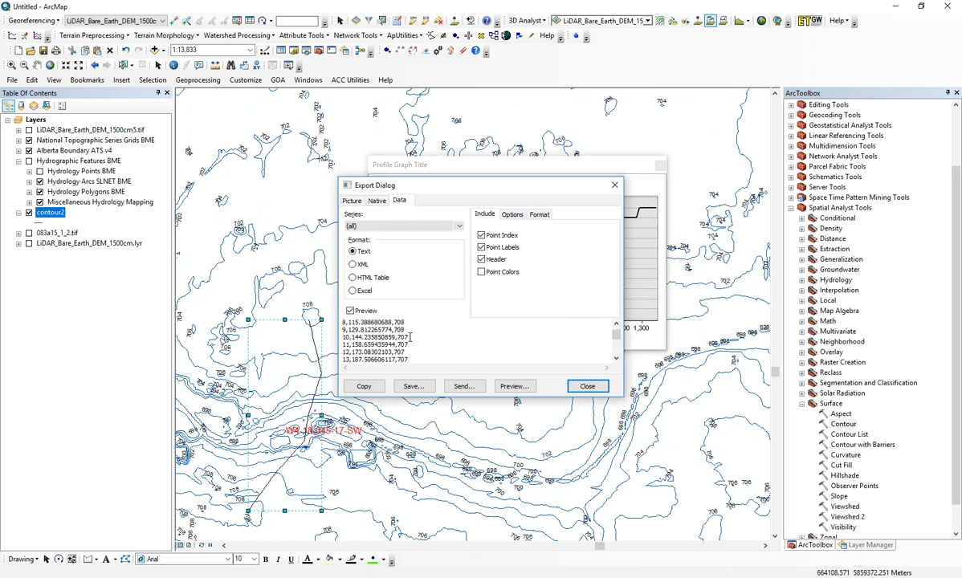
{"action": "left_click", "coordinate": [368, 389]}
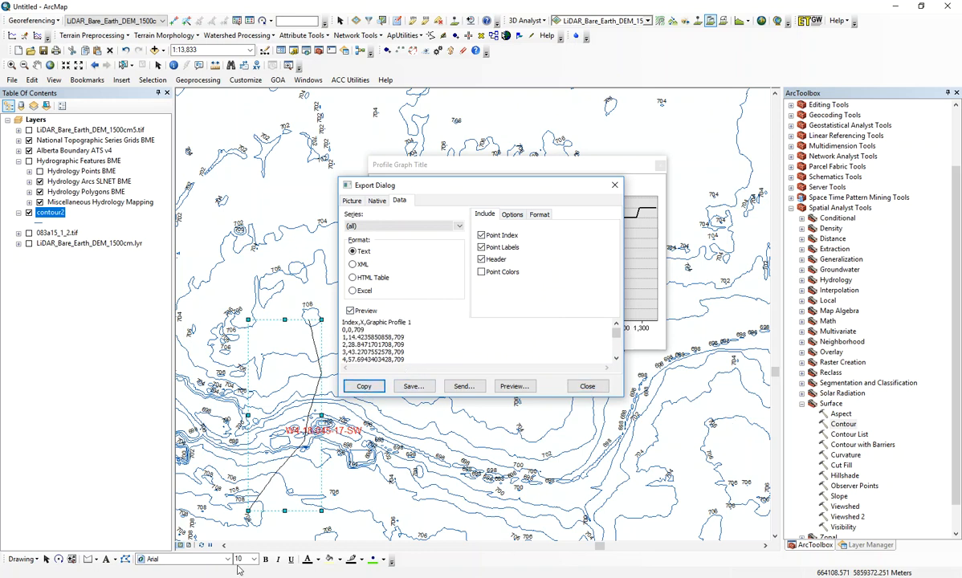
Step: Switch to Excel, create a blank workbook and paste the copied profile data at A1
{"action": "key", "text": "super"}
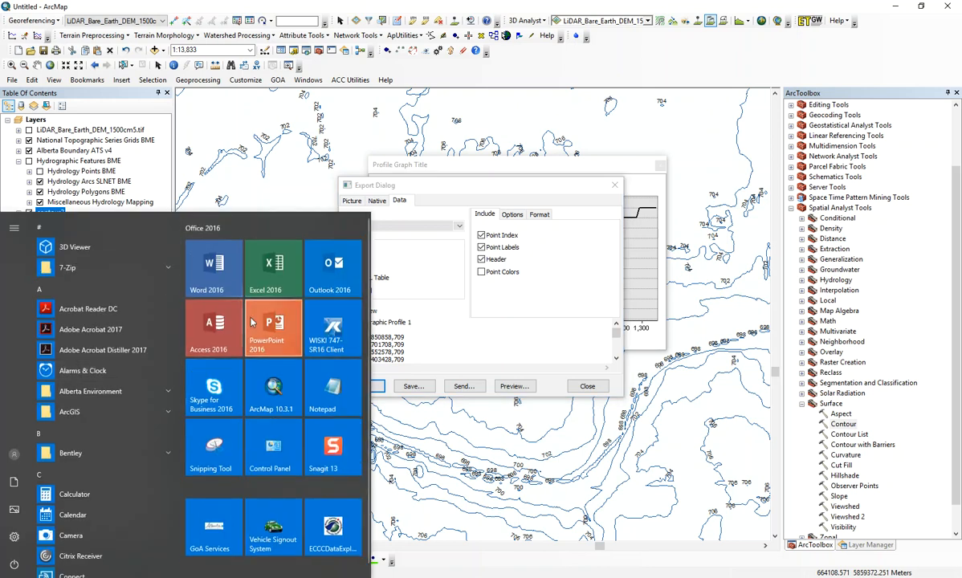
{"action": "left_click", "coordinate": [279, 268]}
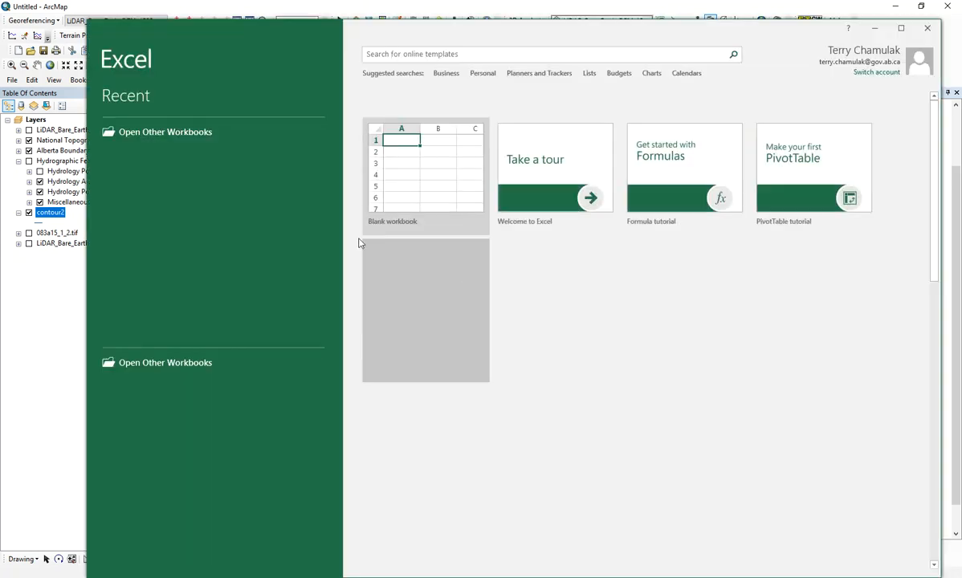
{"action": "left_click", "coordinate": [422, 165]}
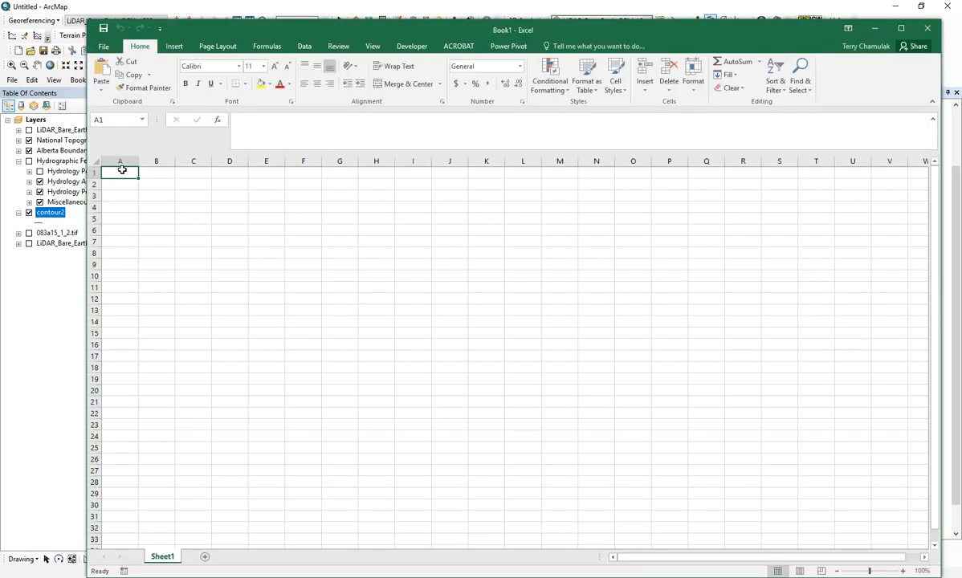
{"action": "left_click", "coordinate": [100, 71]}
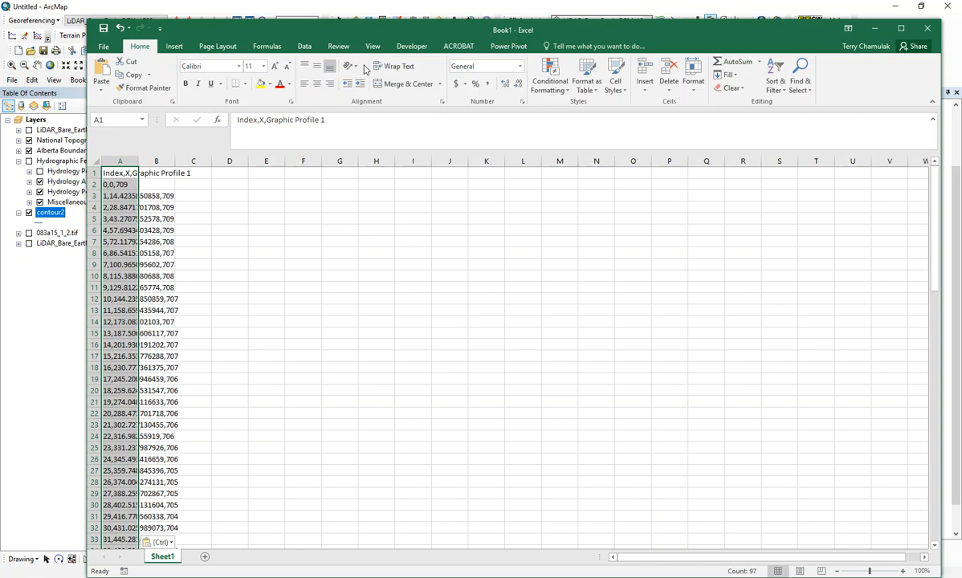
Step: Split the pasted data in column A into separate columns using Text to Columns, delimited by commas
{"action": "left_click", "coordinate": [304, 46]}
{"action": "left_click", "coordinate": [544, 92]}
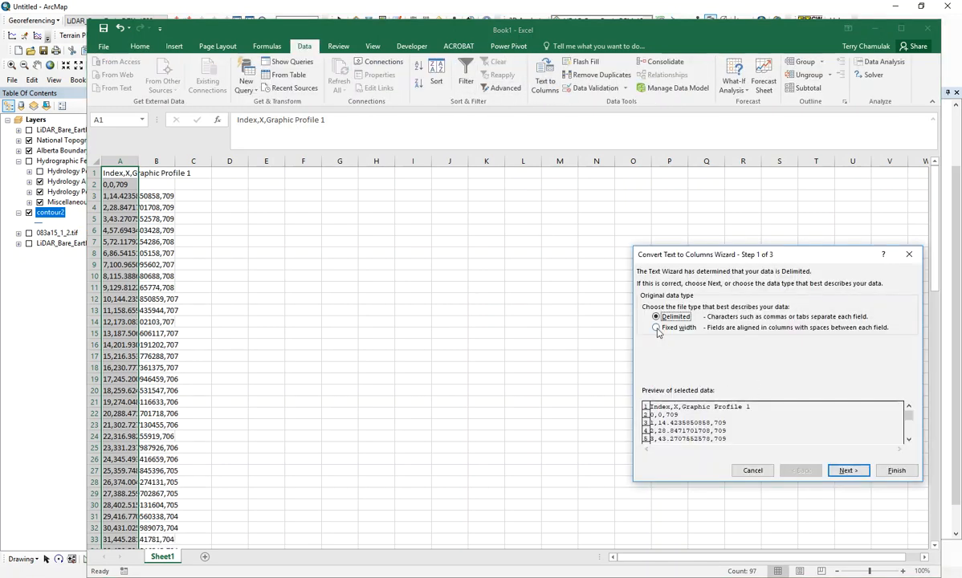
{"action": "left_click", "coordinate": [850, 470]}
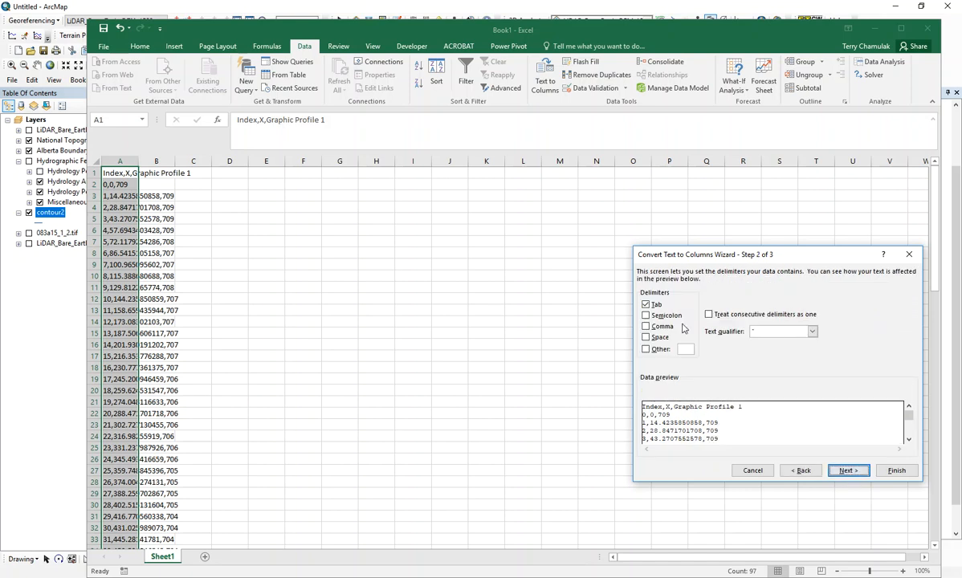
{"action": "left_click", "coordinate": [647, 327]}
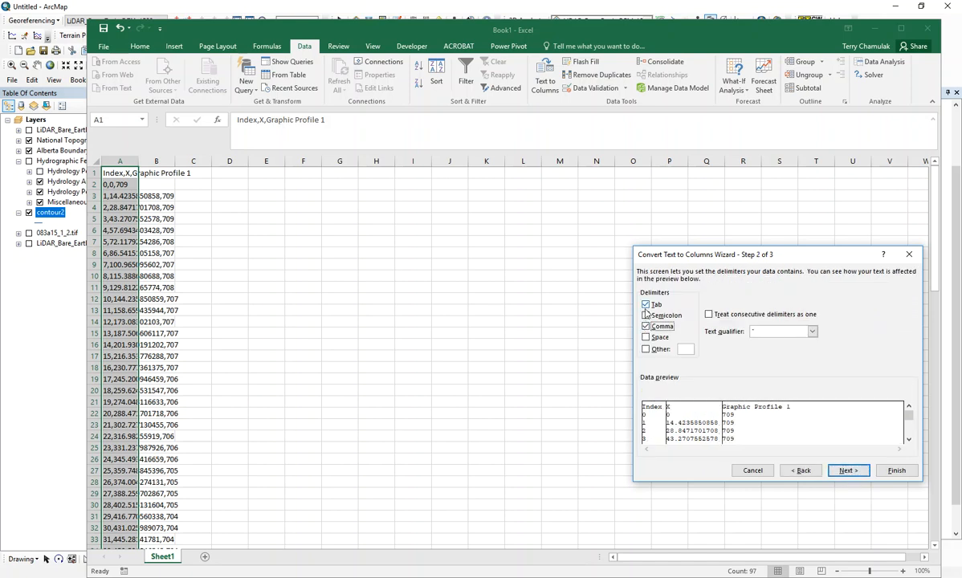
{"action": "left_click", "coordinate": [895, 470]}
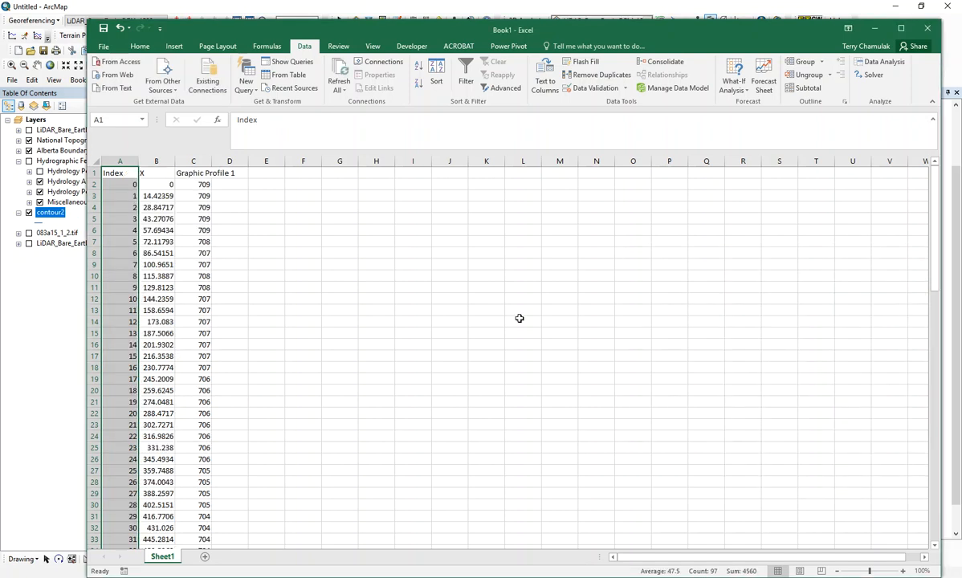
Step: Plot the X and Graphic Profile 1 data in columns B and C, down to row 97, as a scatter chart with smooth lines and markers
{"action": "left_click_drag", "start_coordinate": [163, 177], "coordinate": [209, 300]}
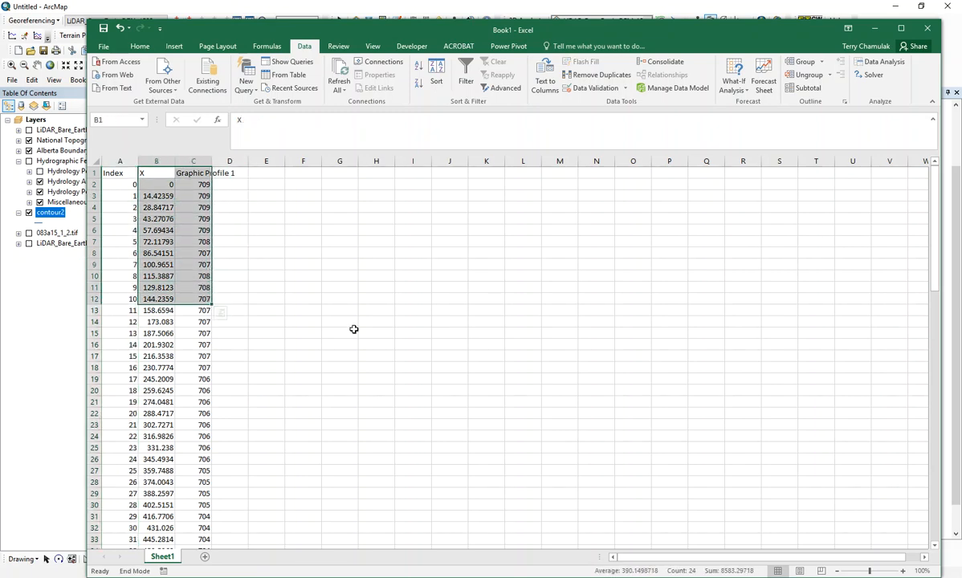
{"action": "key", "text": "ctrl+shift+Down"}
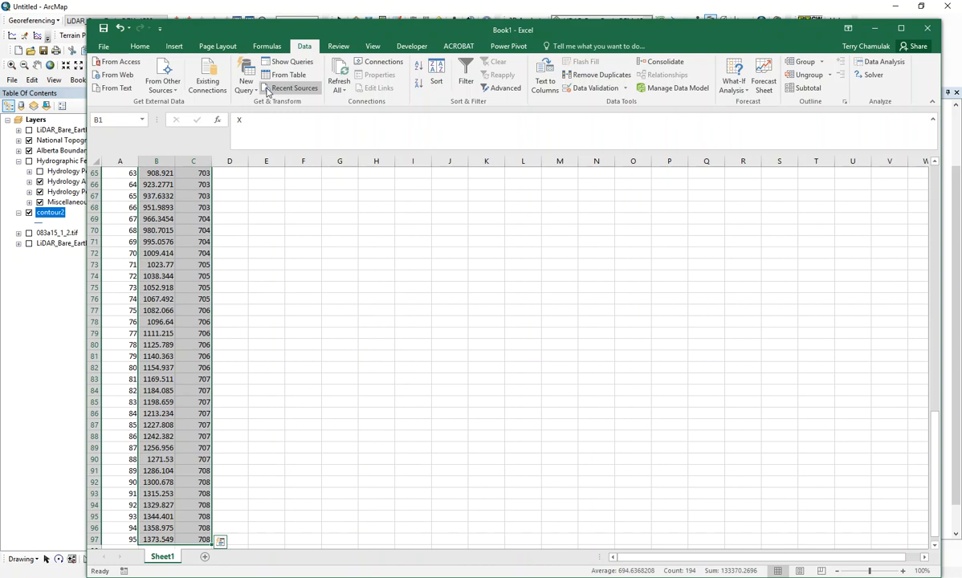
{"action": "left_click", "coordinate": [173, 47]}
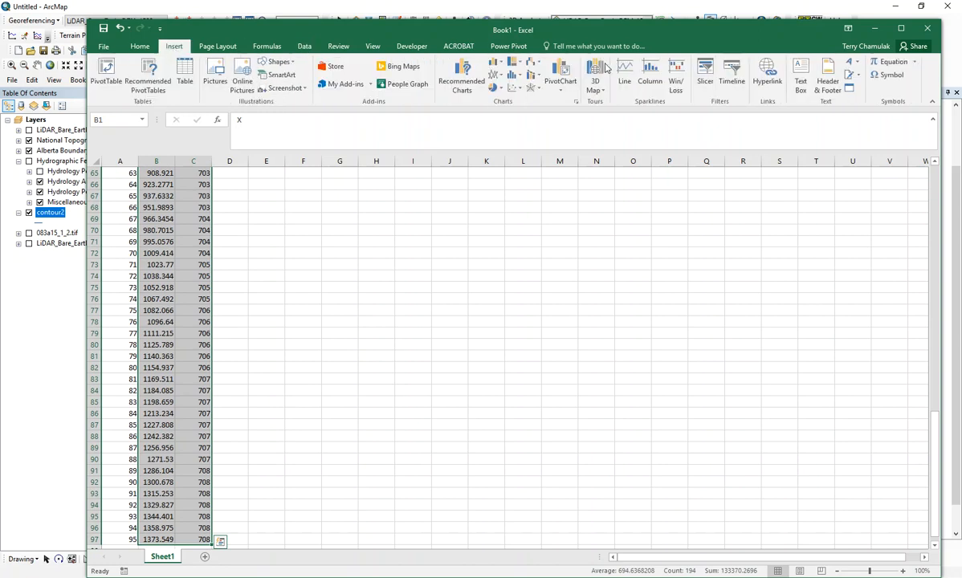
{"action": "left_click", "coordinate": [515, 86]}
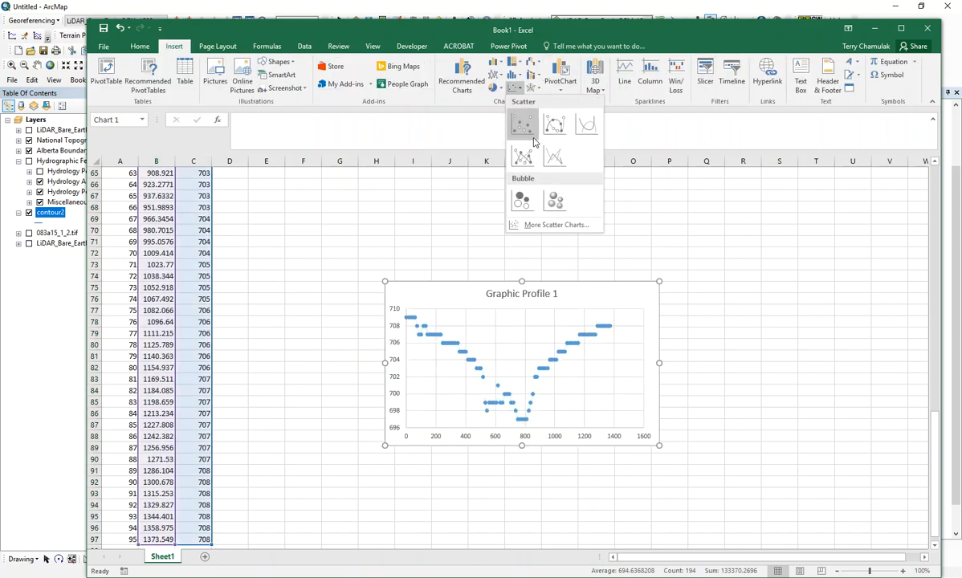
{"action": "left_click", "coordinate": [558, 129]}
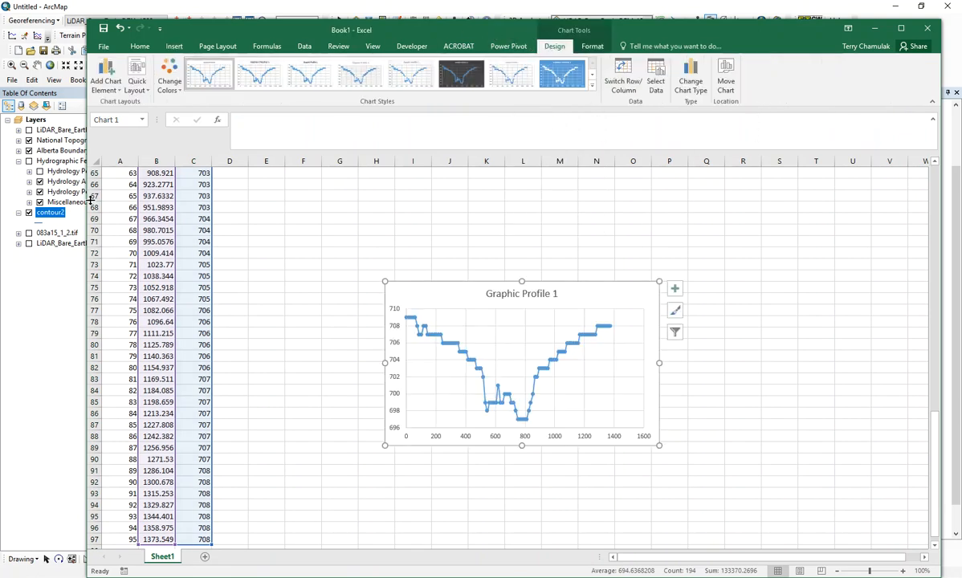
Step: Narrow the Excel window, move it off the profile graph's export dialog in ArcMap, and close that dialog
{"action": "left_click_drag", "start_coordinate": [83, 198], "coordinate": [391, 198]}
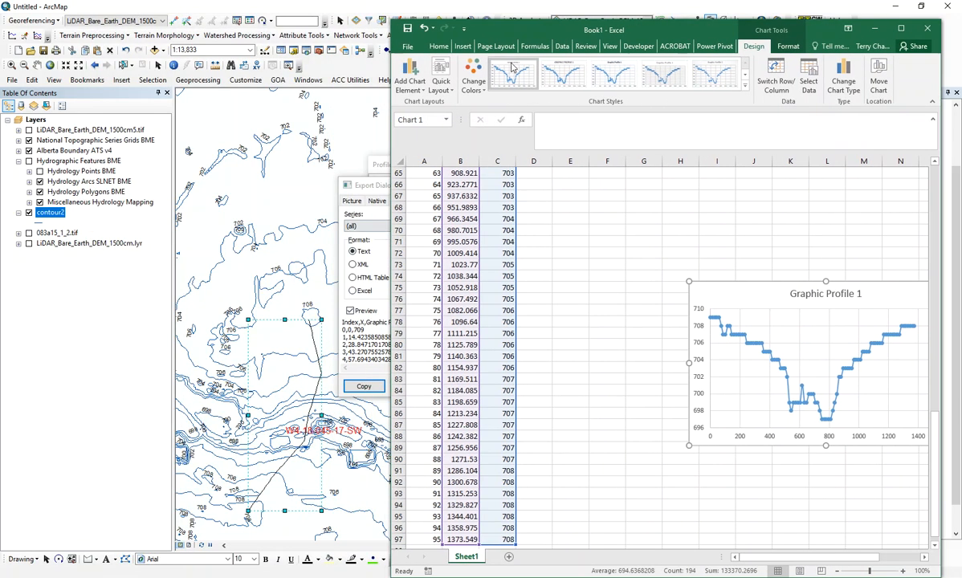
{"action": "left_click_drag", "start_coordinate": [601, 26], "coordinate": [155, 276]}
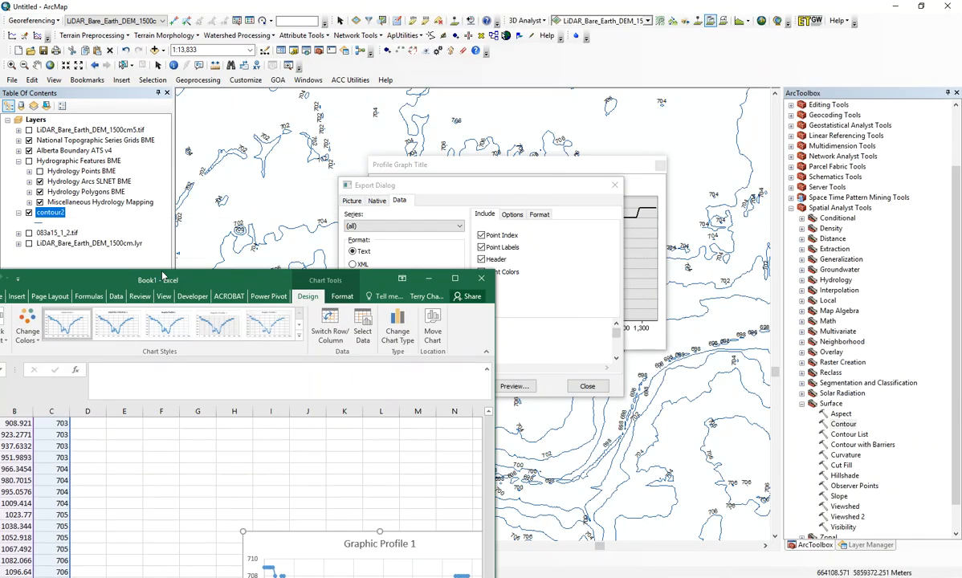
{"action": "left_click", "coordinate": [587, 388]}
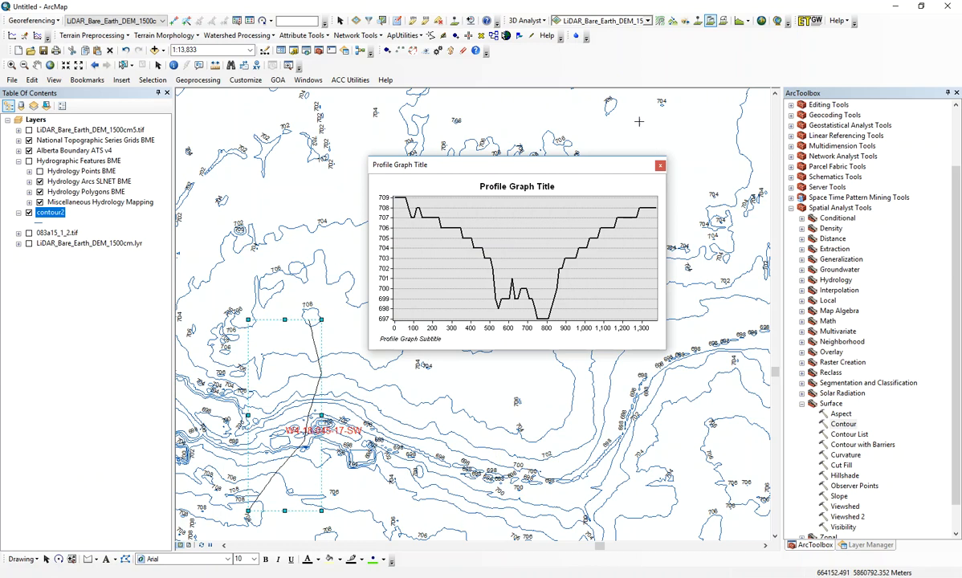
Step: Restore the ArcMap window to a smaller size, narrow it, and place the unmaximized Excel window beside it
{"action": "double_click", "coordinate": [860, 5]}
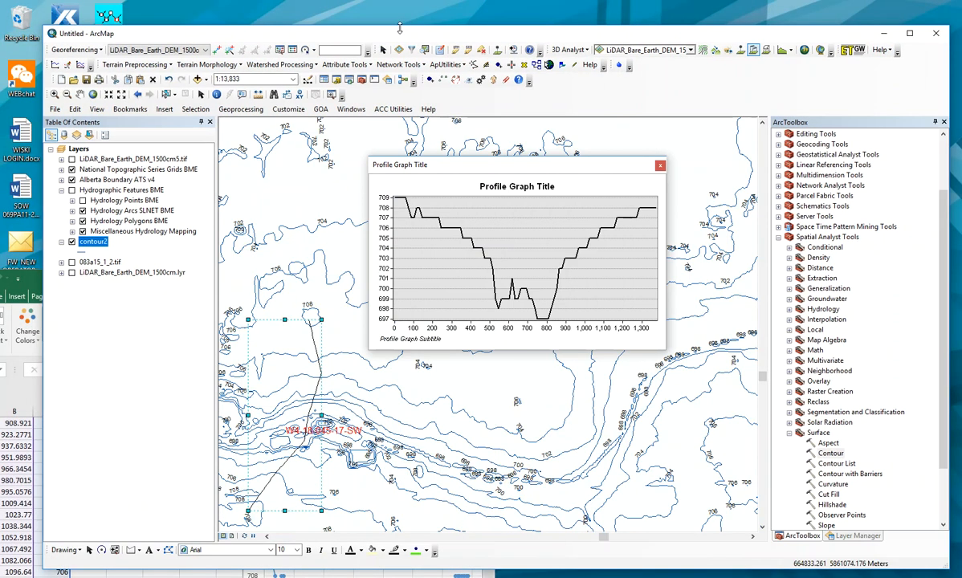
{"action": "left_click_drag", "start_coordinate": [40, 185], "coordinate": [357, 184]}
{"action": "left_click_drag", "start_coordinate": [225, 281], "coordinate": [107, 0]}
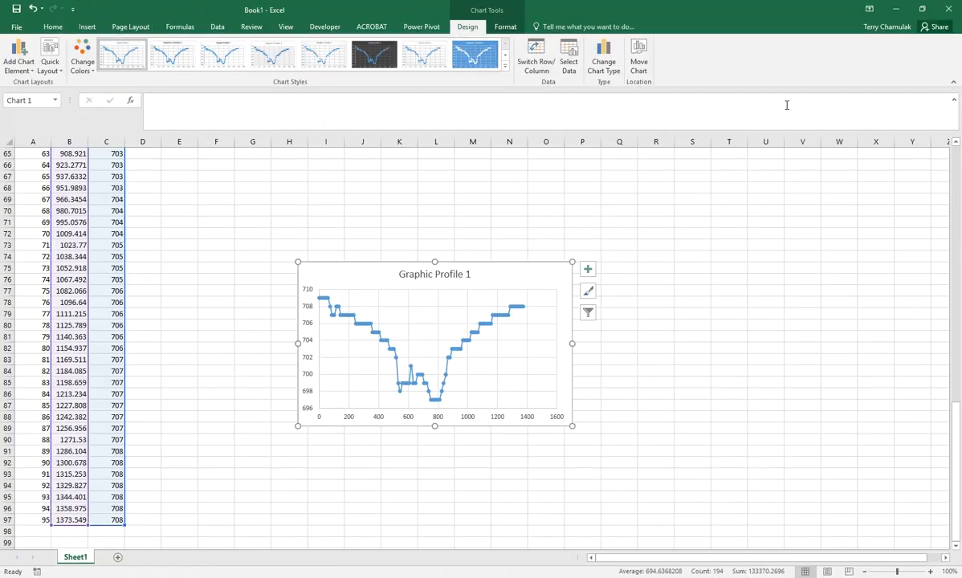
{"action": "left_click", "coordinate": [922, 9]}
{"action": "left_click_drag", "start_coordinate": [226, 269], "coordinate": [184, 48]}
Step: Move the profile graph window next to the Excel chart and compare the two elevation profiles
{"action": "left_click_drag", "start_coordinate": [560, 175], "coordinate": [588, 274]}
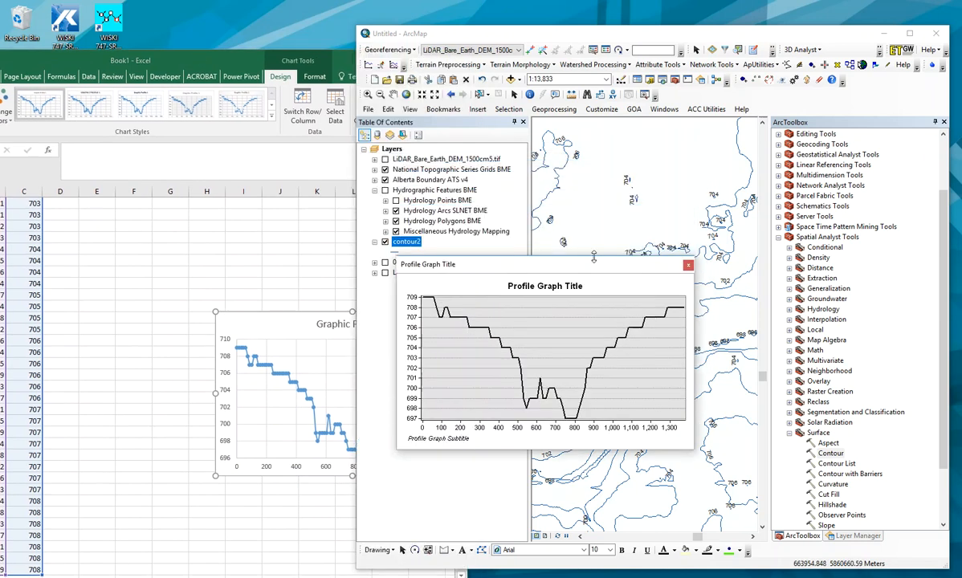
{"action": "left_click", "coordinate": [321, 325]}
{"action": "left_click_drag", "start_coordinate": [551, 263], "coordinate": [594, 298]}
{"action": "left_click", "coordinate": [251, 64]}
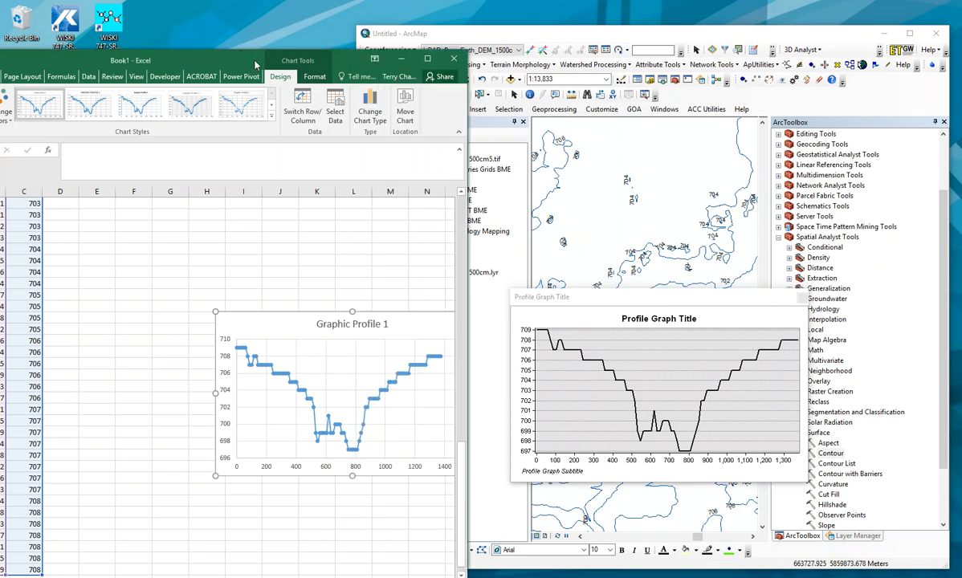